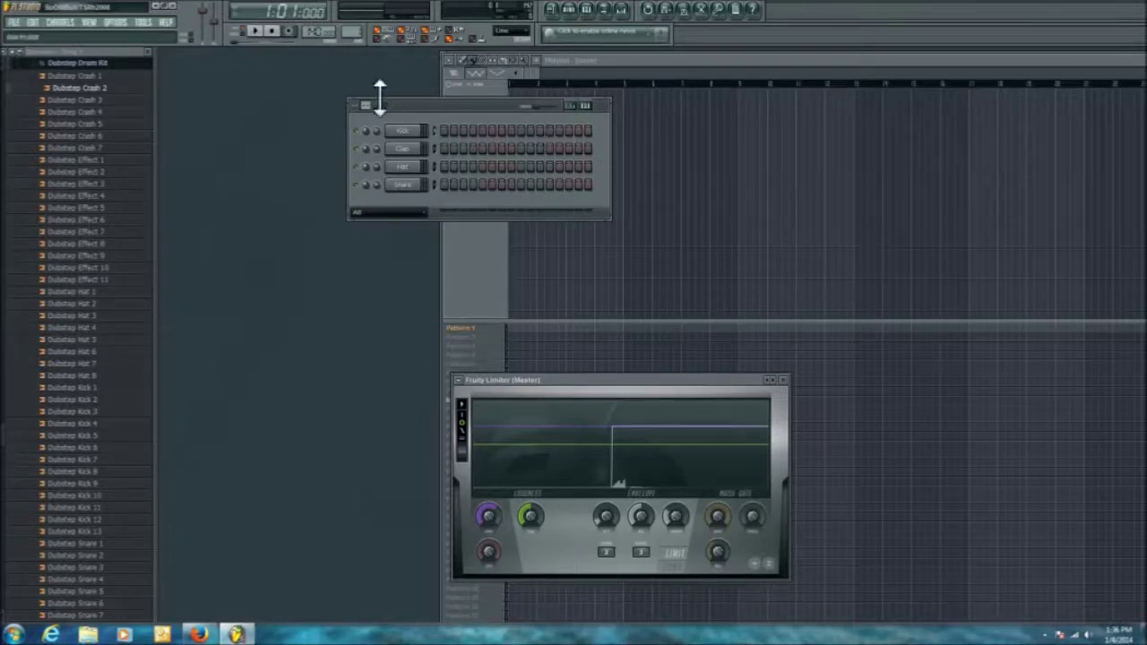
Step: Collapse the Dubstep Drum Kit, Sytrus and extrahiphop folders in the sample browser
{"action": "left_click", "coordinate": [70, 74]}
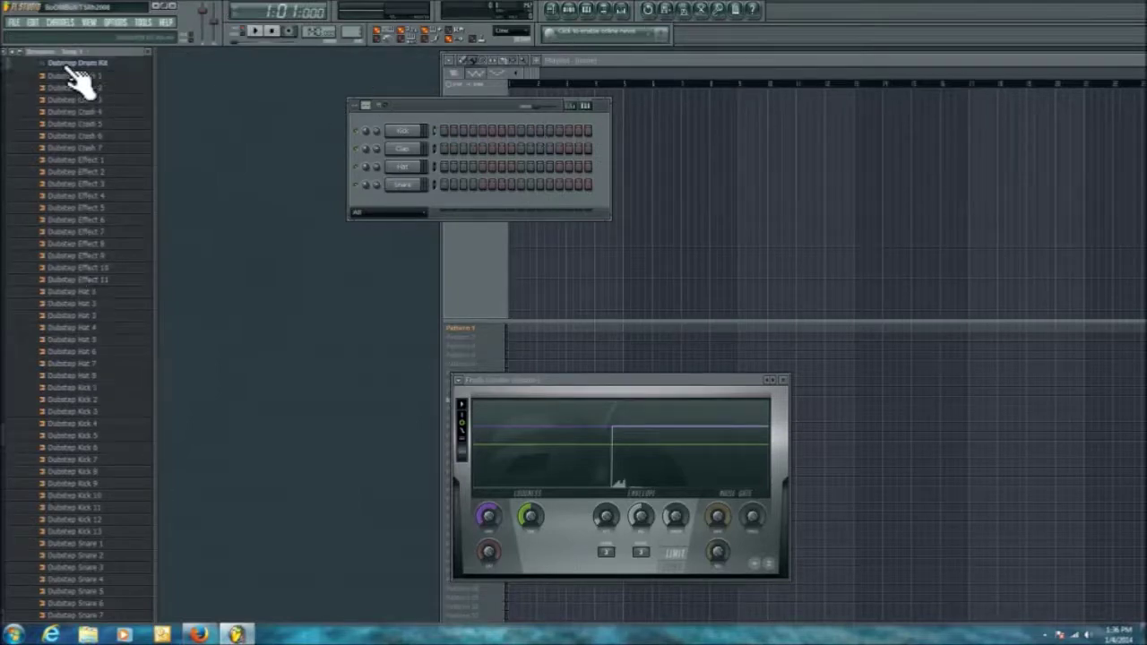
{"action": "left_click", "coordinate": [70, 72]}
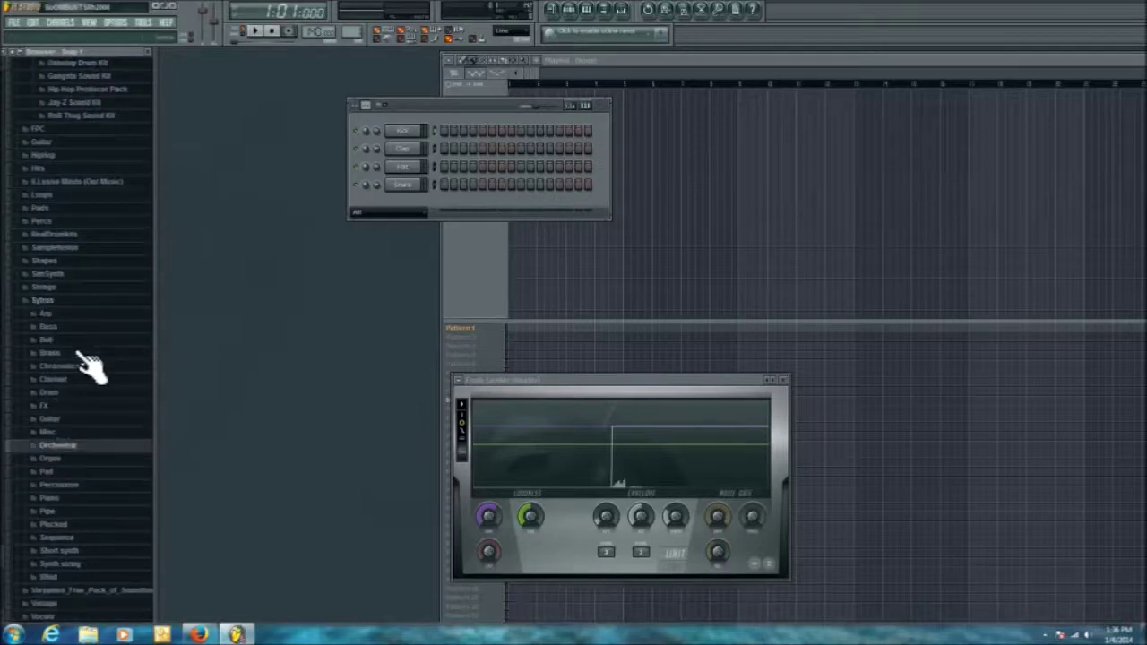
{"action": "scroll", "coordinate": [62, 189], "scroll_direction": "up", "scroll_amount": 3}
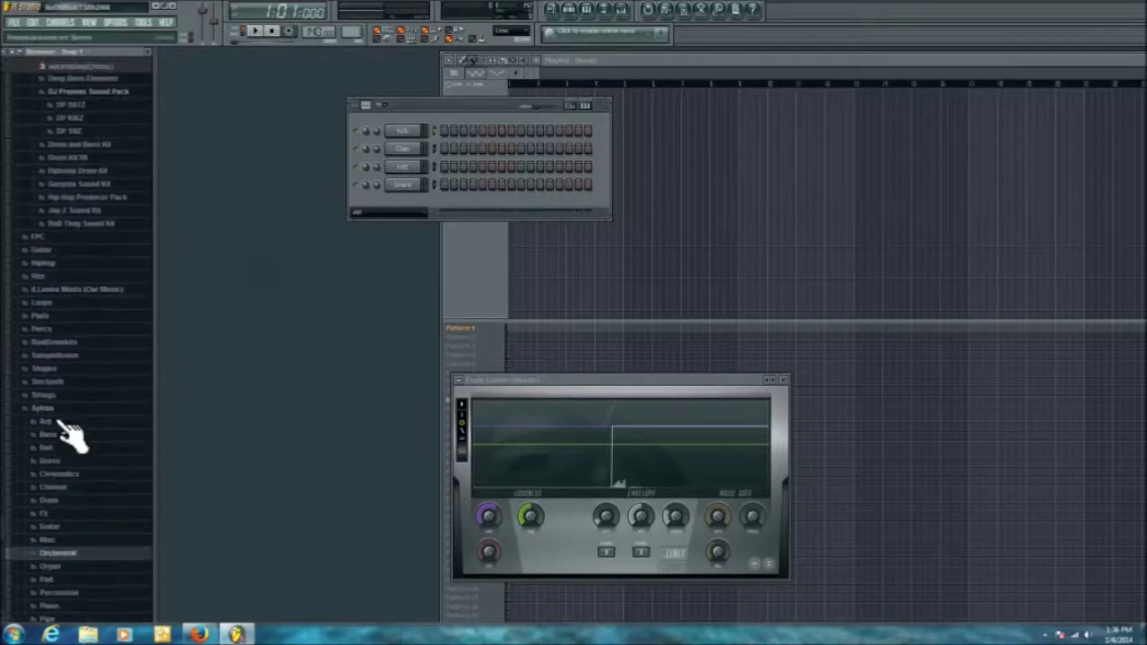
{"action": "scroll", "coordinate": [121, 302], "scroll_direction": "up", "scroll_amount": 3}
{"action": "left_click", "coordinate": [40, 164]}
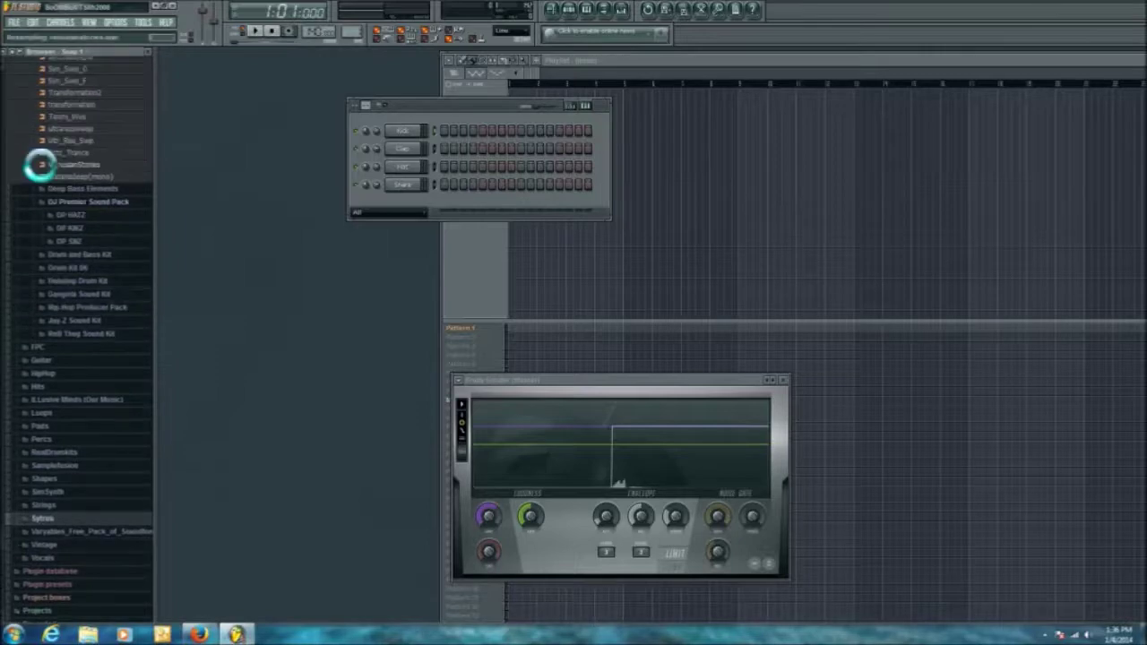
{"action": "scroll", "coordinate": [84, 209], "scroll_direction": "down", "scroll_amount": 10}
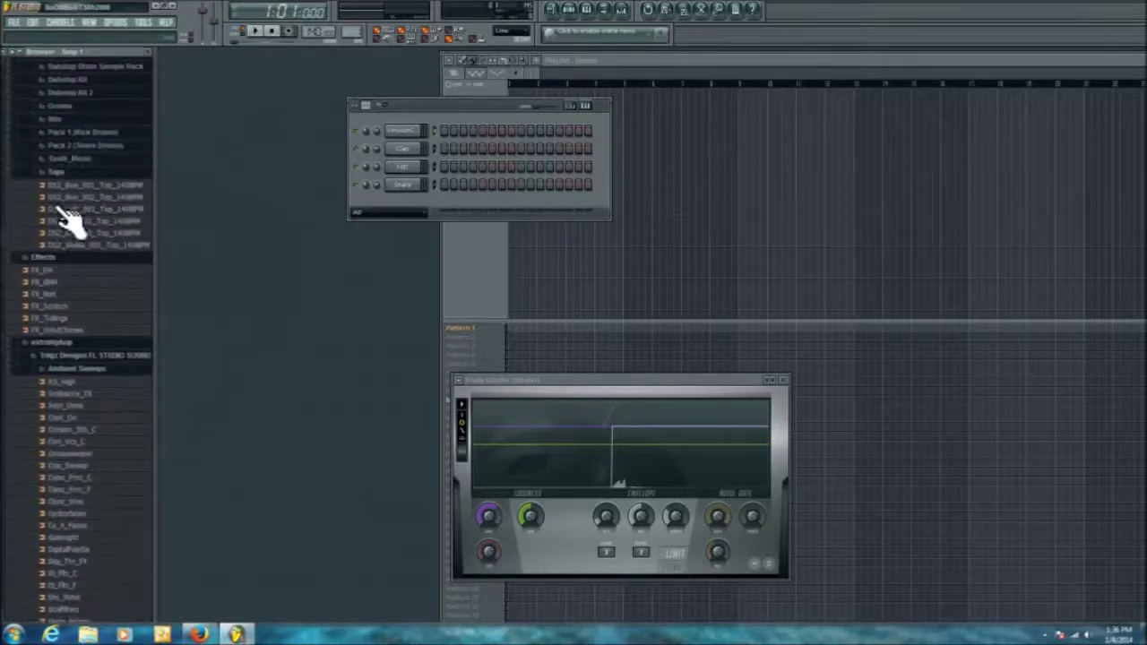
{"action": "left_click", "coordinate": [74, 375]}
{"action": "left_click", "coordinate": [64, 351]}
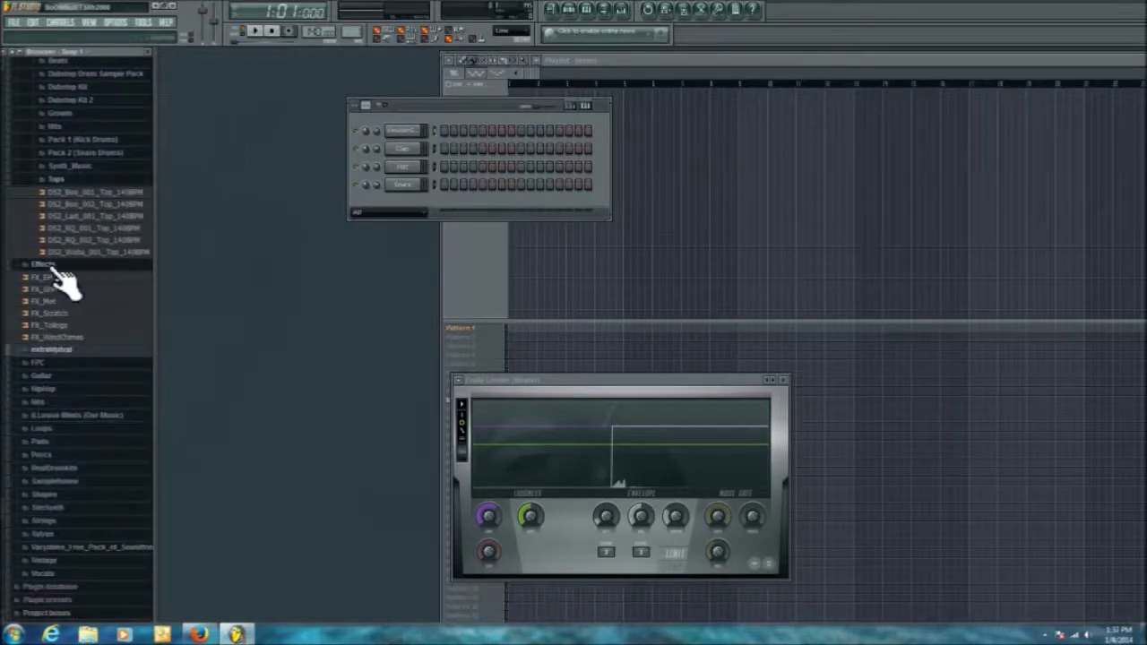
Step: Collapse the remaining expanded sample folders, including Effects and DrumSynth, and the Packs folder that contains them
{"action": "left_click", "coordinate": [42, 265]}
{"action": "scroll", "coordinate": [72, 231], "scroll_direction": "up", "scroll_amount": 5}
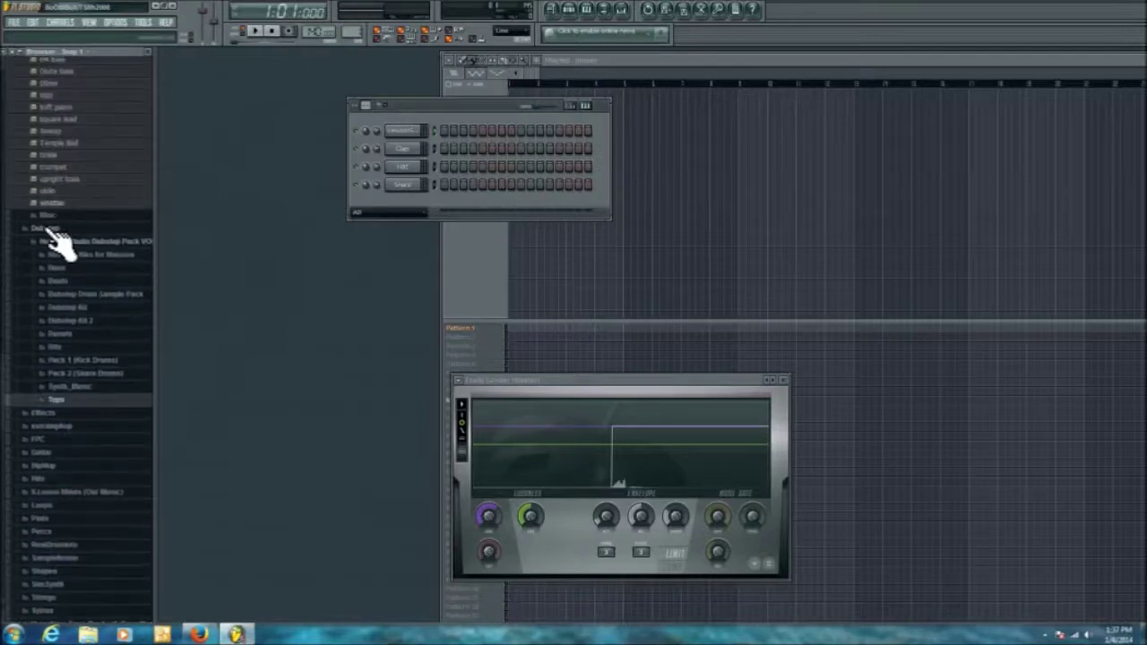
{"action": "left_click", "coordinate": [56, 231]}
{"action": "scroll", "coordinate": [77, 277], "scroll_direction": "up", "scroll_amount": 8}
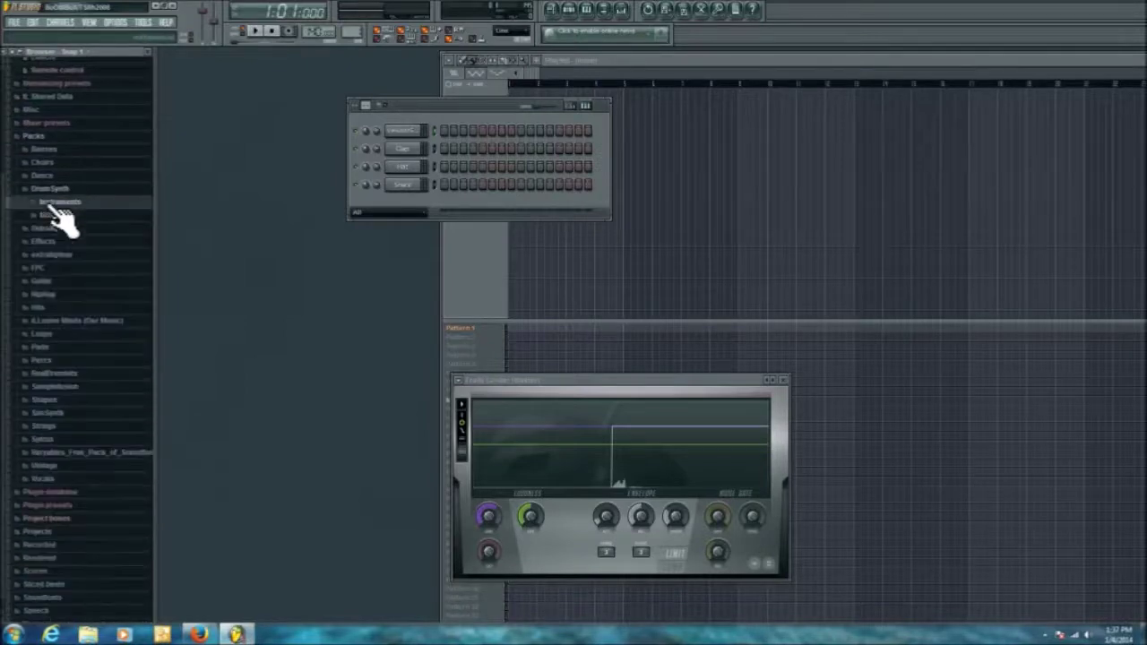
{"action": "left_click", "coordinate": [51, 205]}
{"action": "scroll", "coordinate": [77, 256], "scroll_direction": "up", "scroll_amount": 3}
{"action": "left_click", "coordinate": [48, 237]}
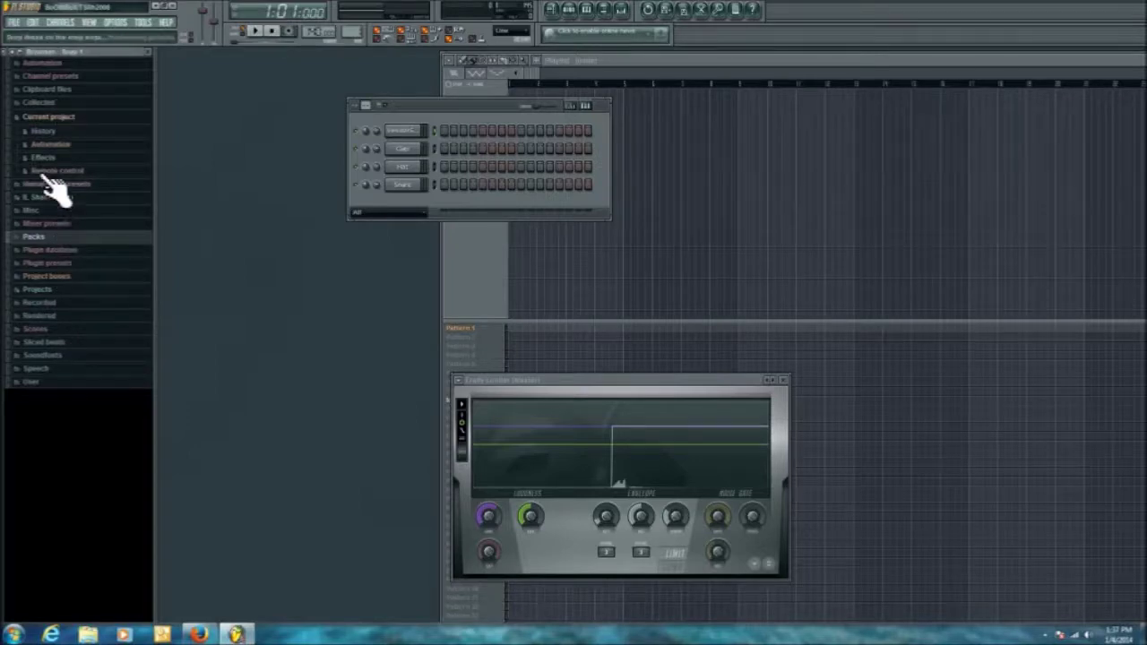
{"action": "left_click", "coordinate": [13, 22]}
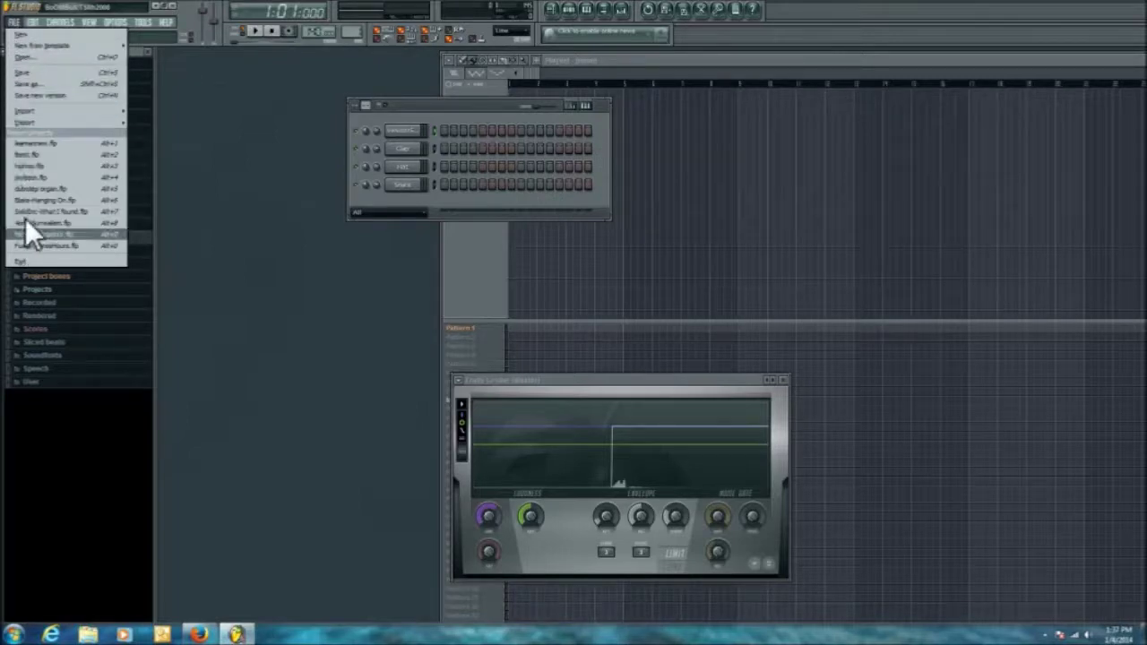
{"action": "mouse_move", "coordinate": [31, 22]}
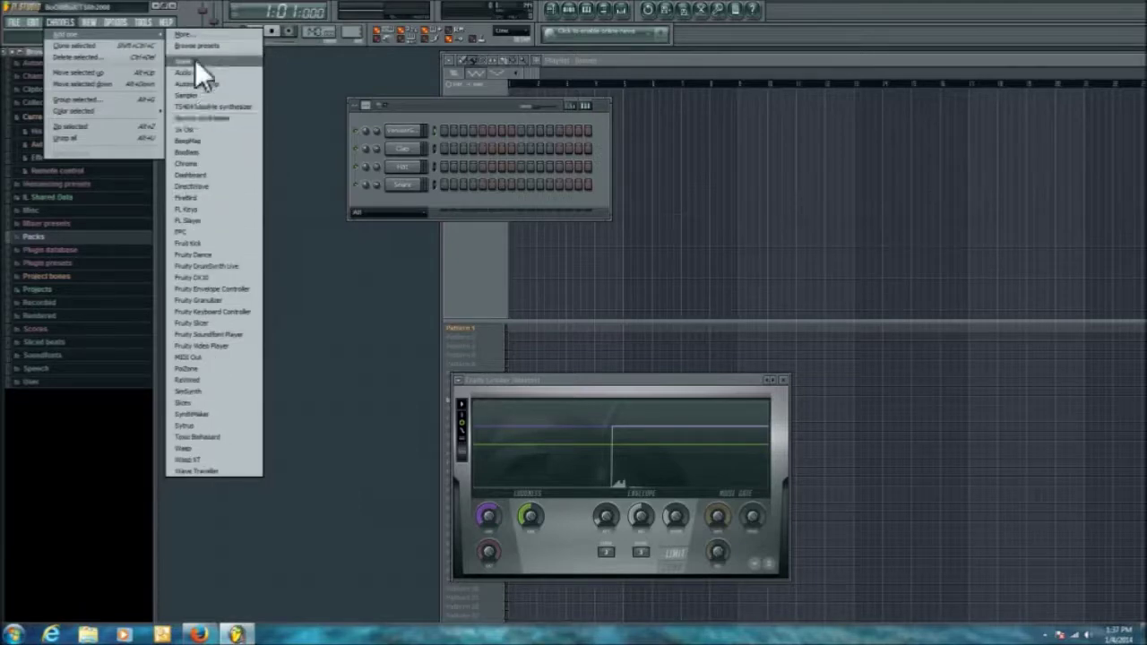
{"action": "left_click", "coordinate": [105, 26]}
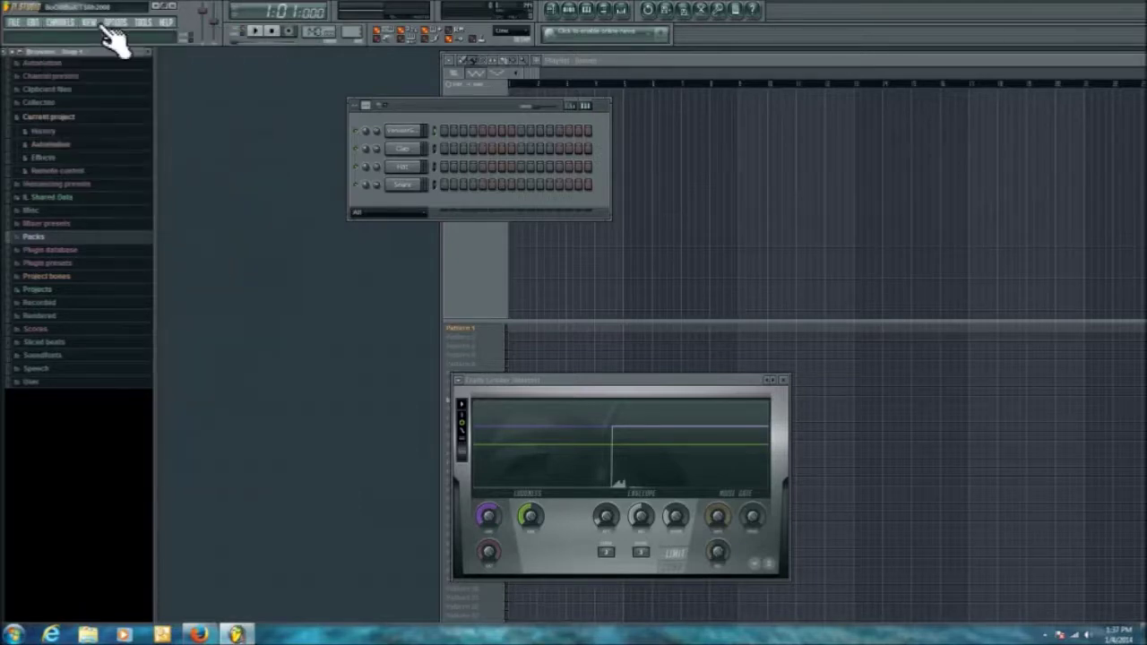
Step: Bring the Playlist window to the front, hide it, and show it again
{"action": "left_click", "coordinate": [90, 21]}
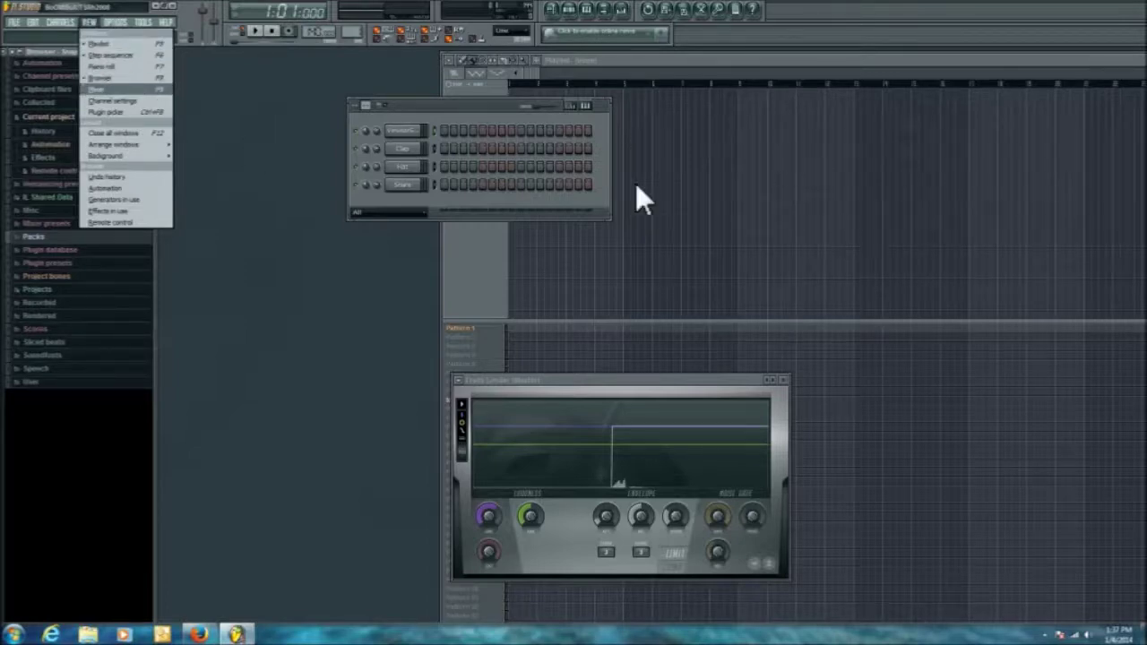
{"action": "left_click", "coordinate": [113, 44]}
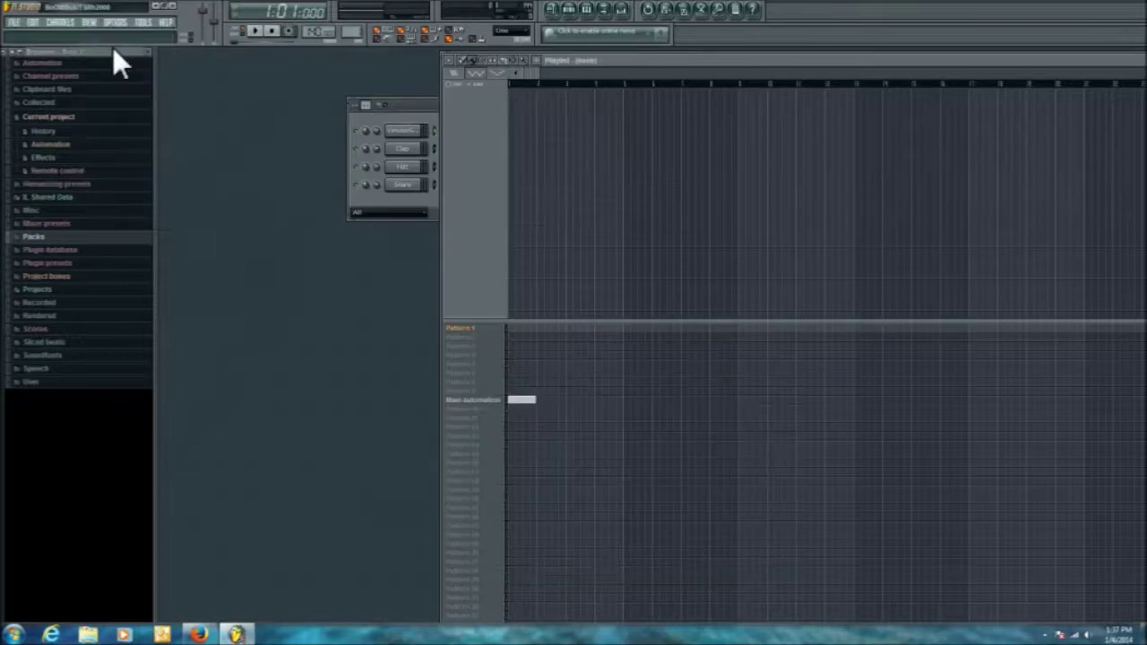
{"action": "left_click", "coordinate": [89, 36]}
{"action": "left_click", "coordinate": [89, 46]}
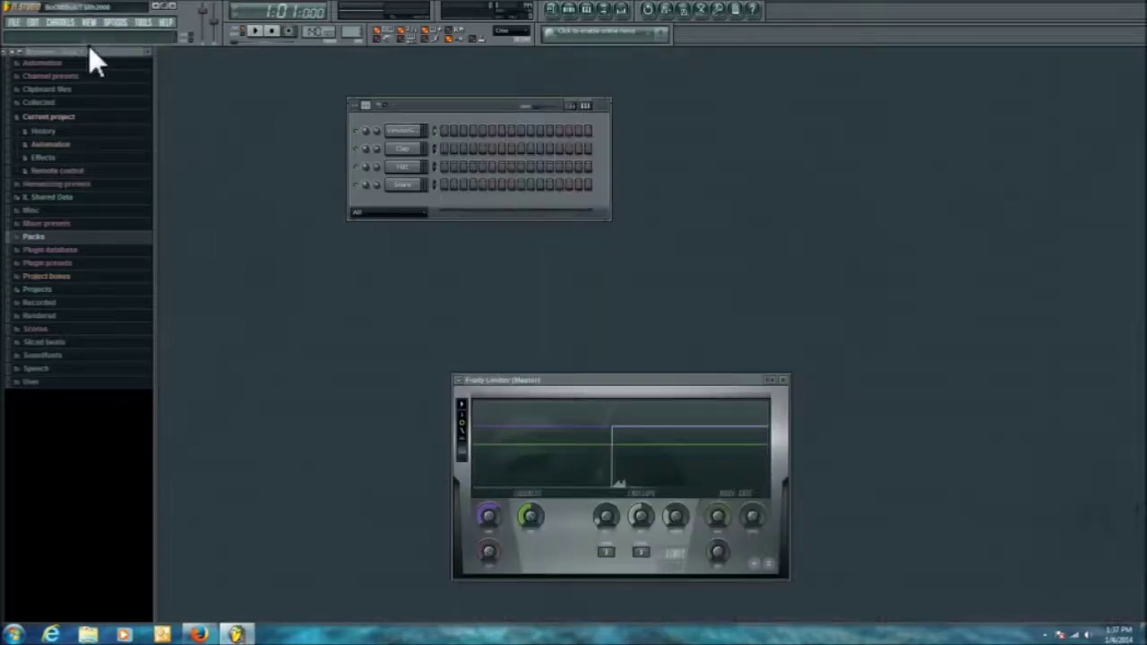
{"action": "left_click", "coordinate": [93, 25]}
{"action": "left_click", "coordinate": [96, 45]}
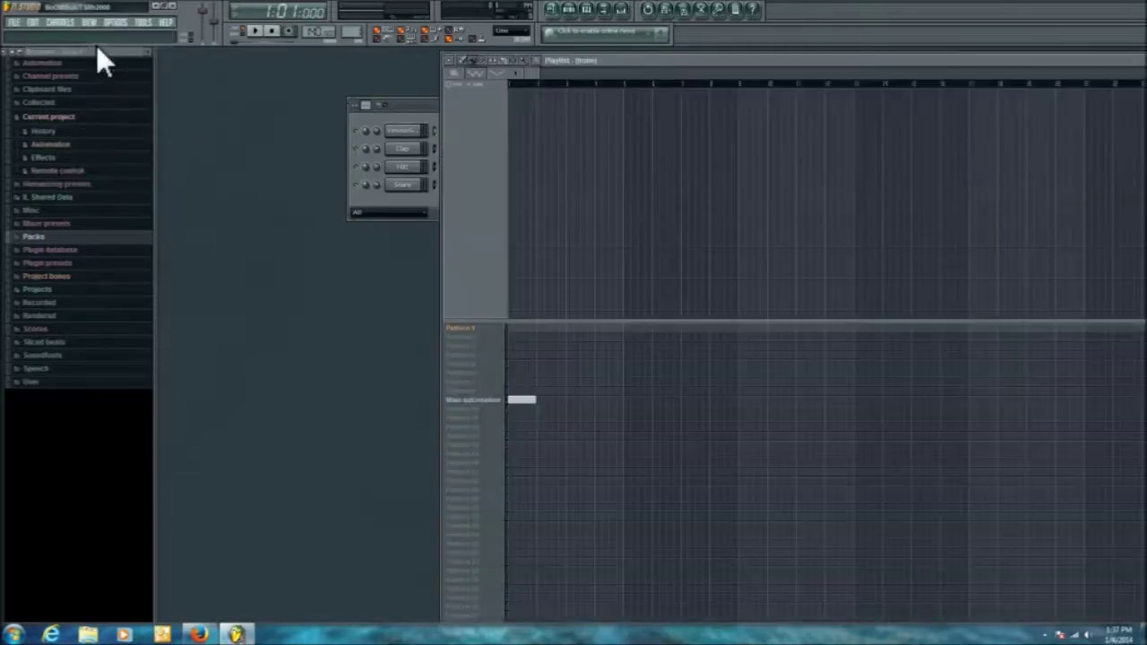
Step: Hide the Browser and show it again
{"action": "left_click", "coordinate": [88, 22]}
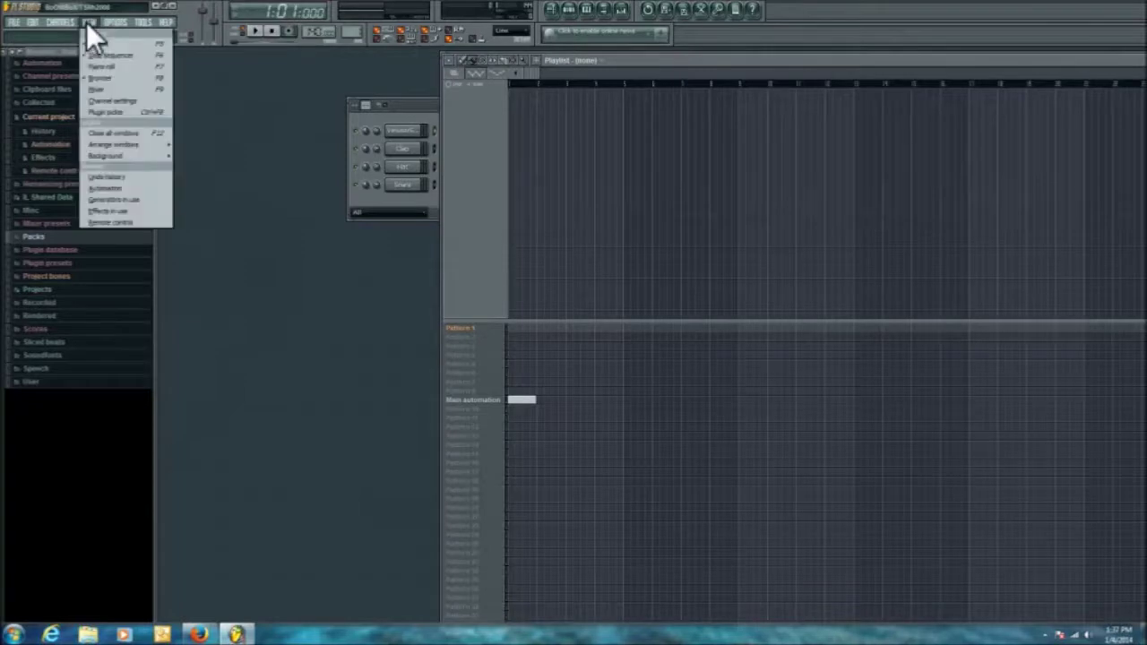
{"action": "left_click", "coordinate": [97, 78]}
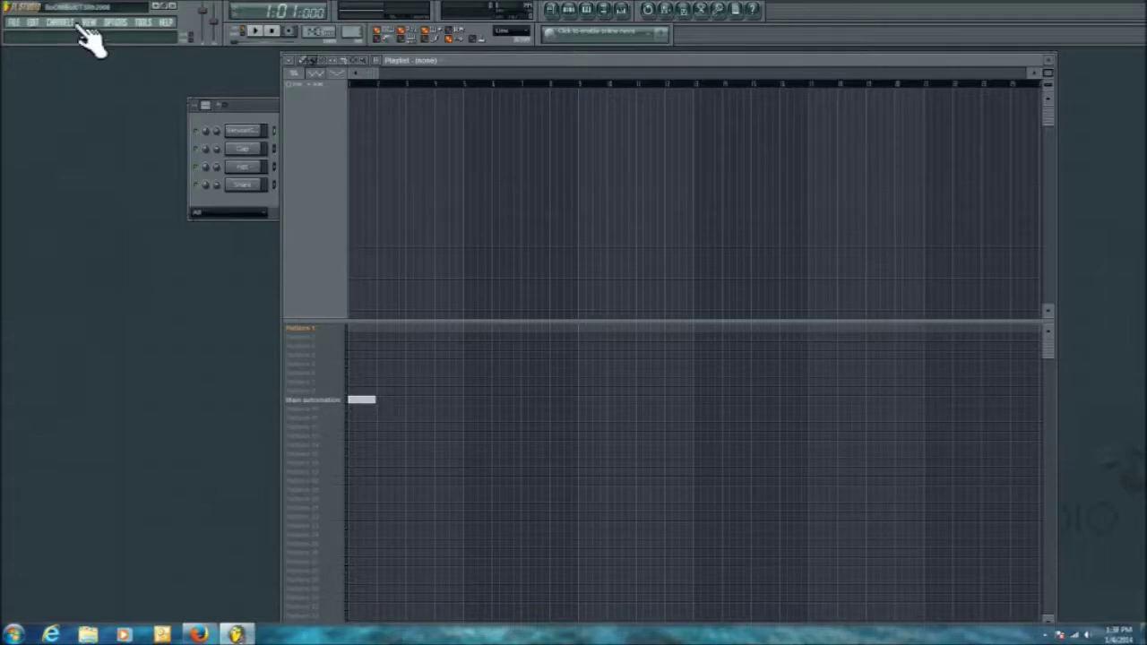
{"action": "left_click", "coordinate": [89, 23]}
{"action": "left_click", "coordinate": [95, 81]}
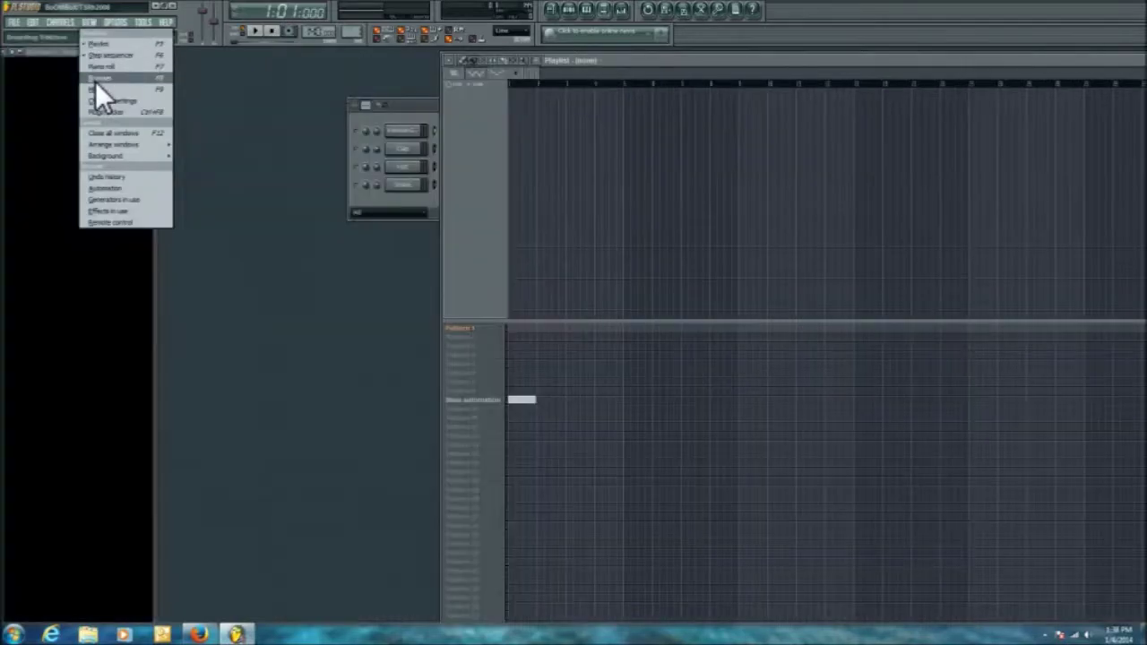
Step: Bring the step sequencer in front of the Playlist and move it slightly lower
{"action": "left_click", "coordinate": [89, 23]}
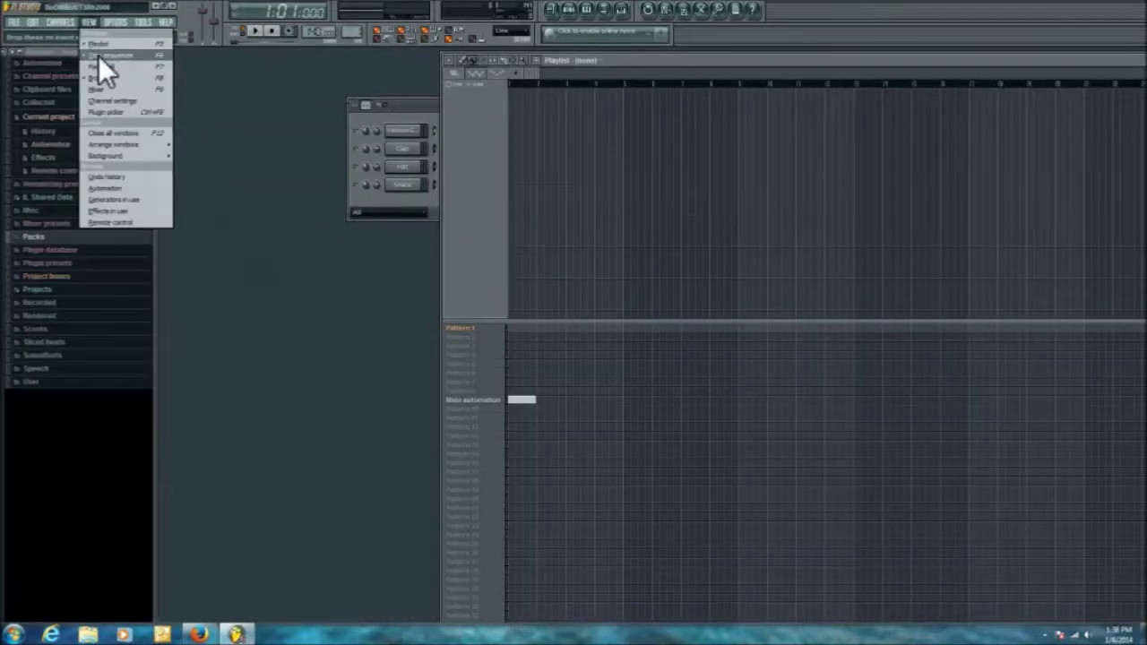
{"action": "left_click", "coordinate": [100, 56]}
{"action": "left_click_drag", "start_coordinate": [465, 106], "coordinate": [455, 140]}
Step: Open the Mixer, reposition its window over the Playlist, and close it
{"action": "left_click", "coordinate": [94, 23]}
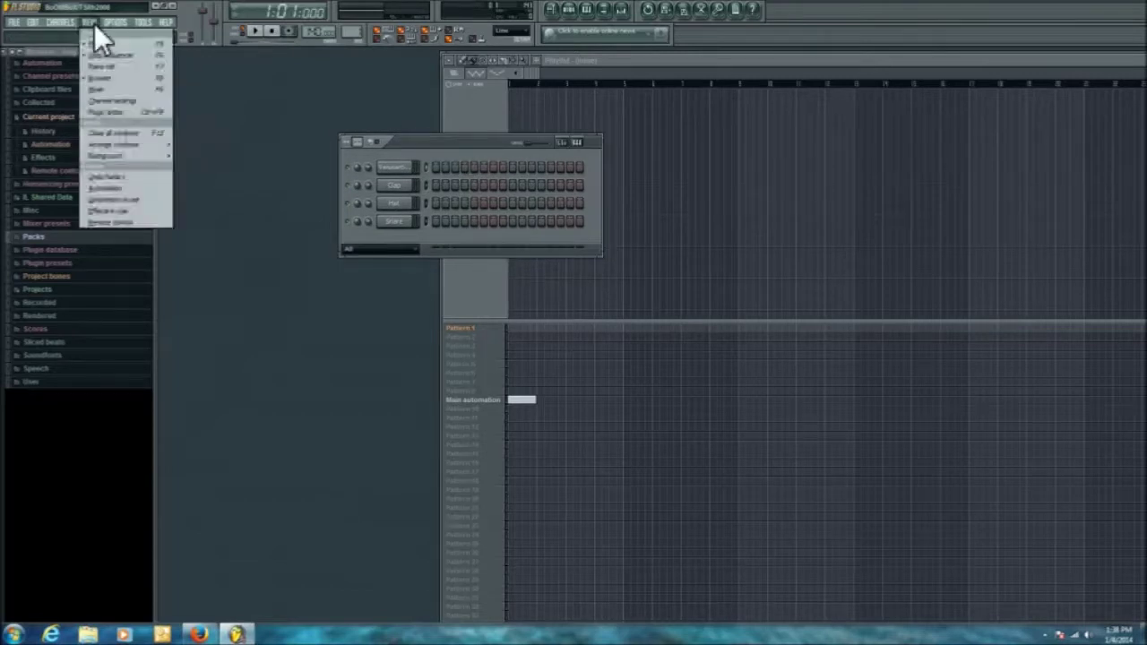
{"action": "left_click", "coordinate": [105, 90]}
{"action": "left_click_drag", "start_coordinate": [743, 255], "coordinate": [838, 191]}
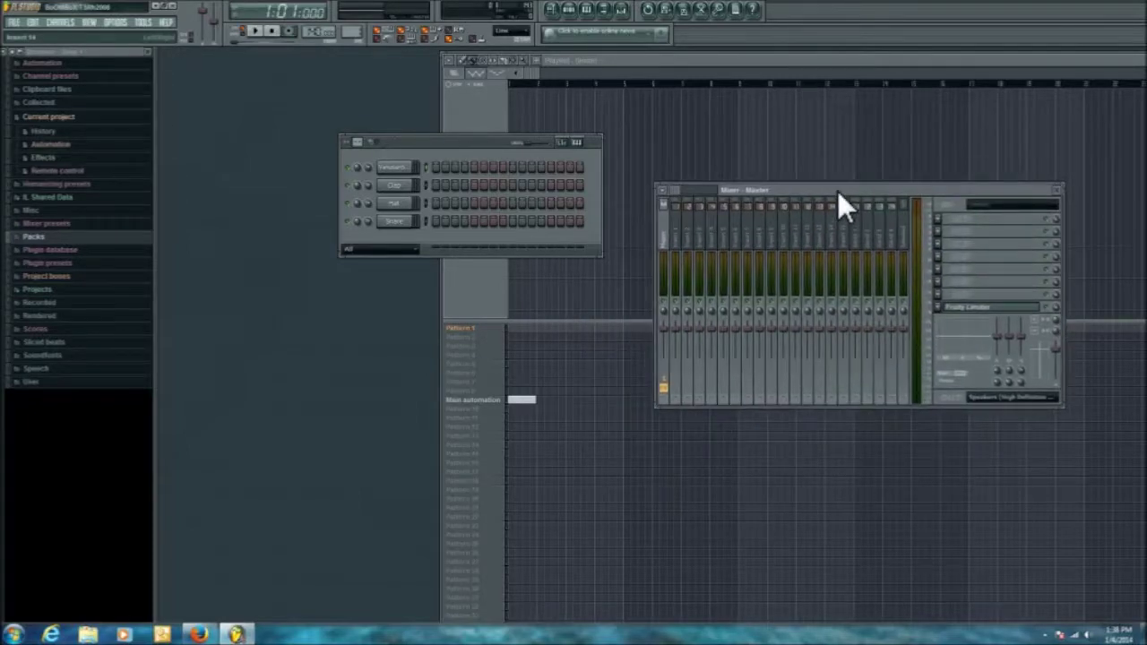
{"action": "left_click", "coordinate": [1057, 189]}
Step: Fill every second step of the Clap channel, then play the pattern and stop playback
{"action": "left_click_drag", "start_coordinate": [407, 145], "coordinate": [494, 141]}
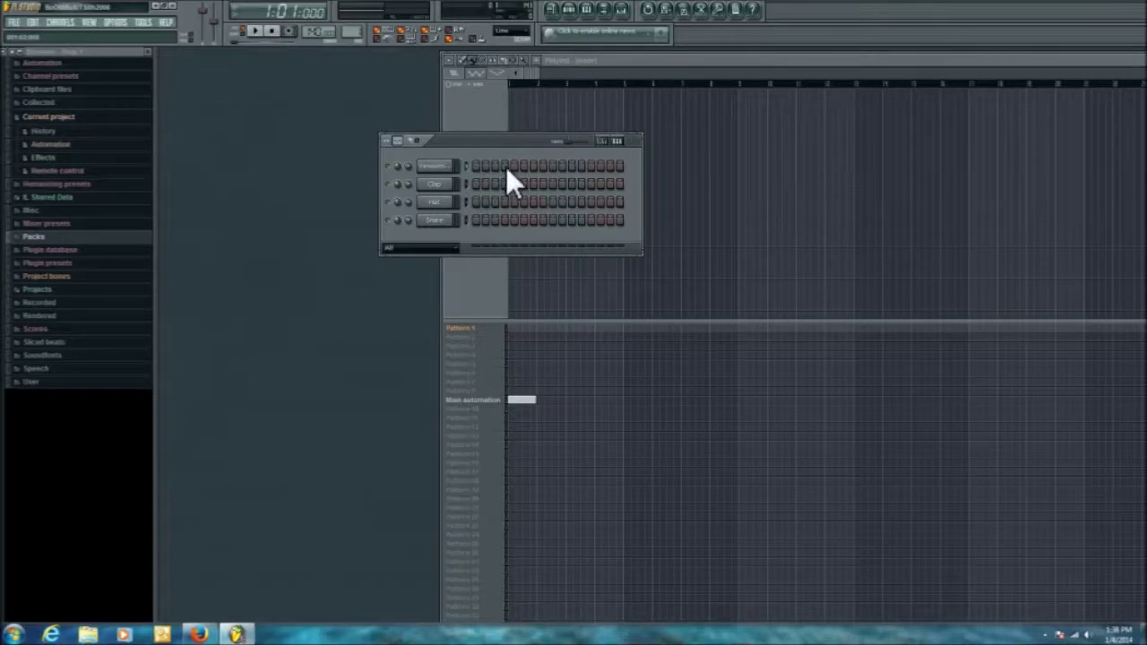
{"action": "left_click", "coordinate": [446, 190]}
{"action": "left_click", "coordinate": [451, 170]}
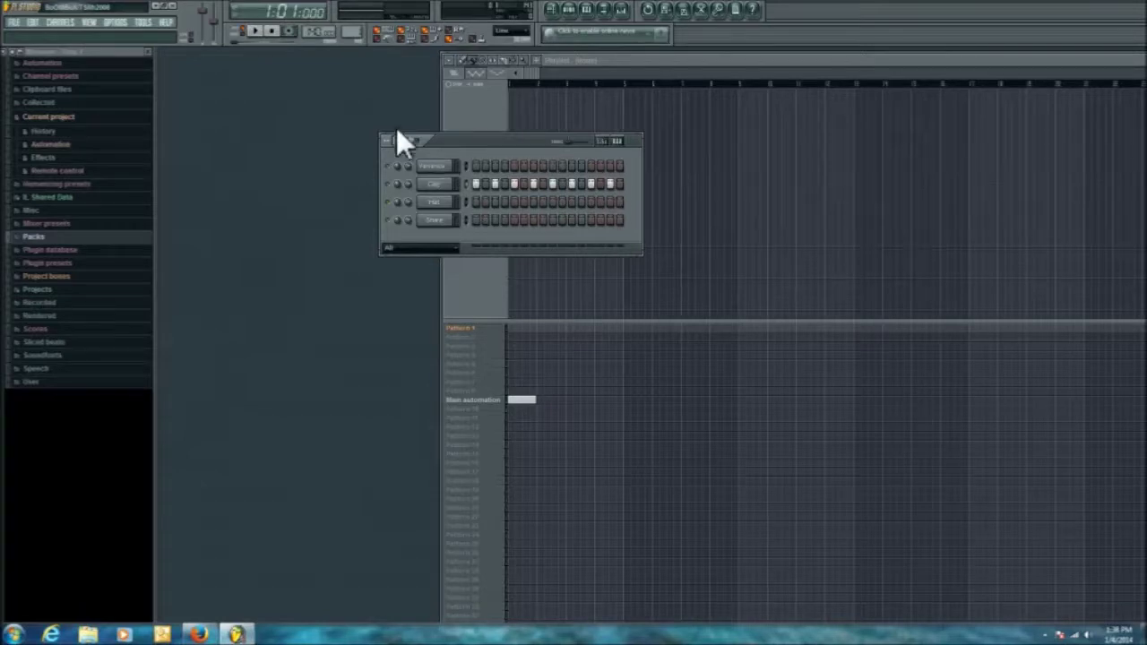
{"action": "left_click", "coordinate": [257, 32]}
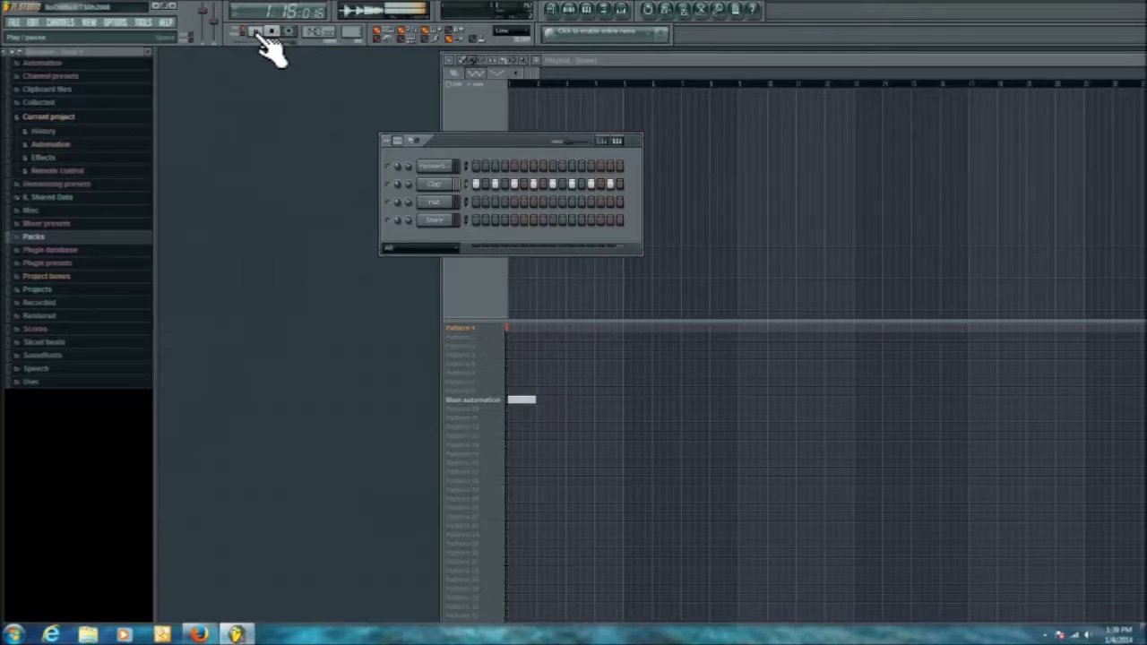
{"action": "left_click", "coordinate": [275, 32]}
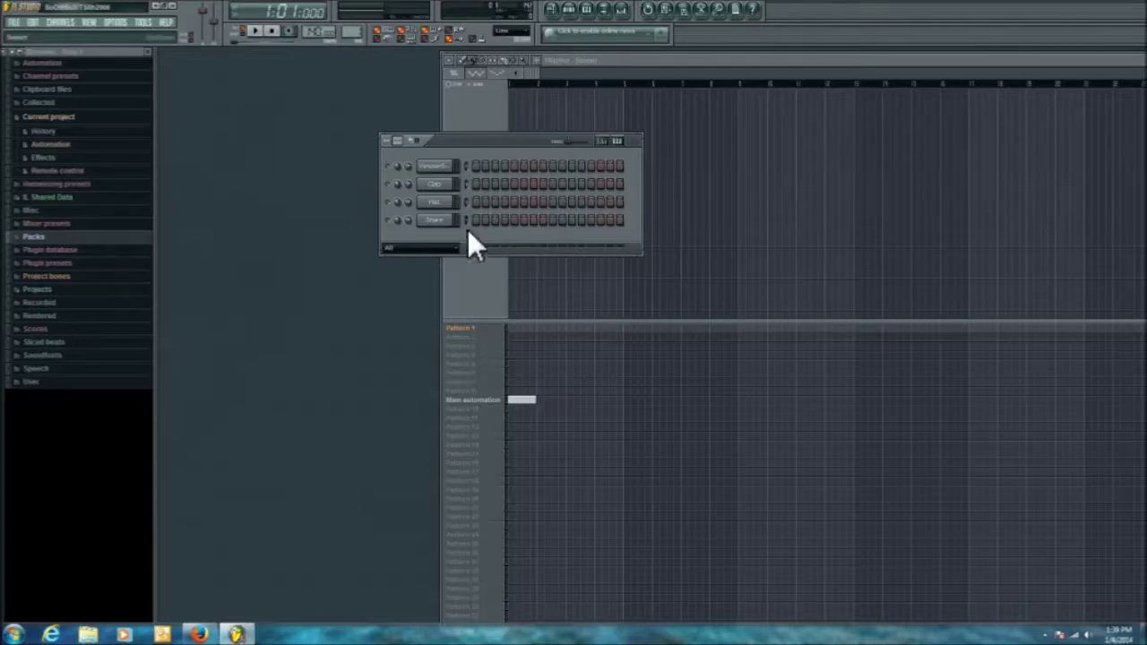
Step: Play the pattern with all channel steps empty and stop playback
{"action": "left_click", "coordinate": [485, 166]}
{"action": "left_click", "coordinate": [382, 33]}
{"action": "left_click", "coordinate": [261, 34]}
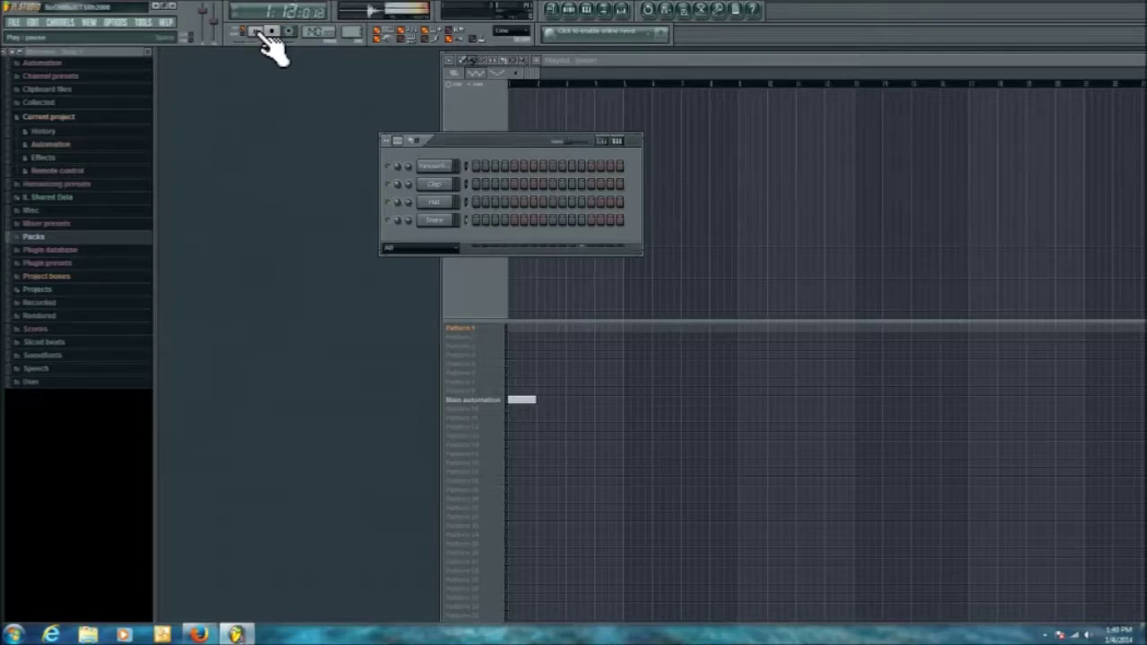
{"action": "left_click", "coordinate": [274, 36]}
{"action": "left_click", "coordinate": [272, 33]}
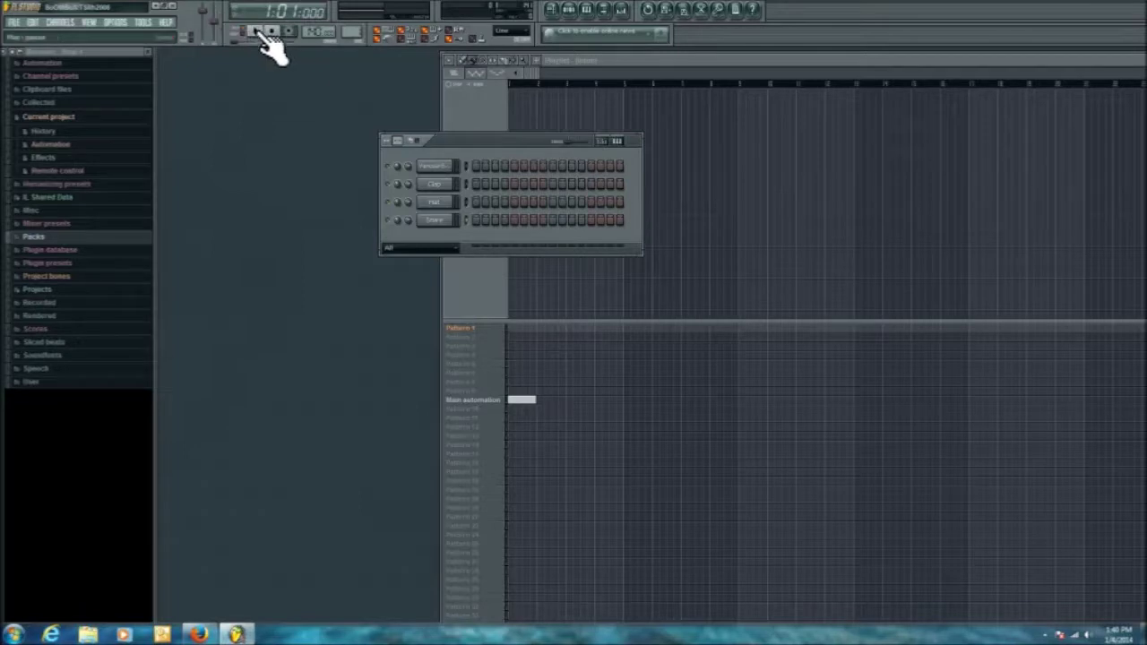
Step: Place Clap hits on steps 5 and 13 and Hat hits on steps 1 and 9, then audition the pattern
{"action": "left_click", "coordinate": [516, 185]}
{"action": "left_click", "coordinate": [256, 31]}
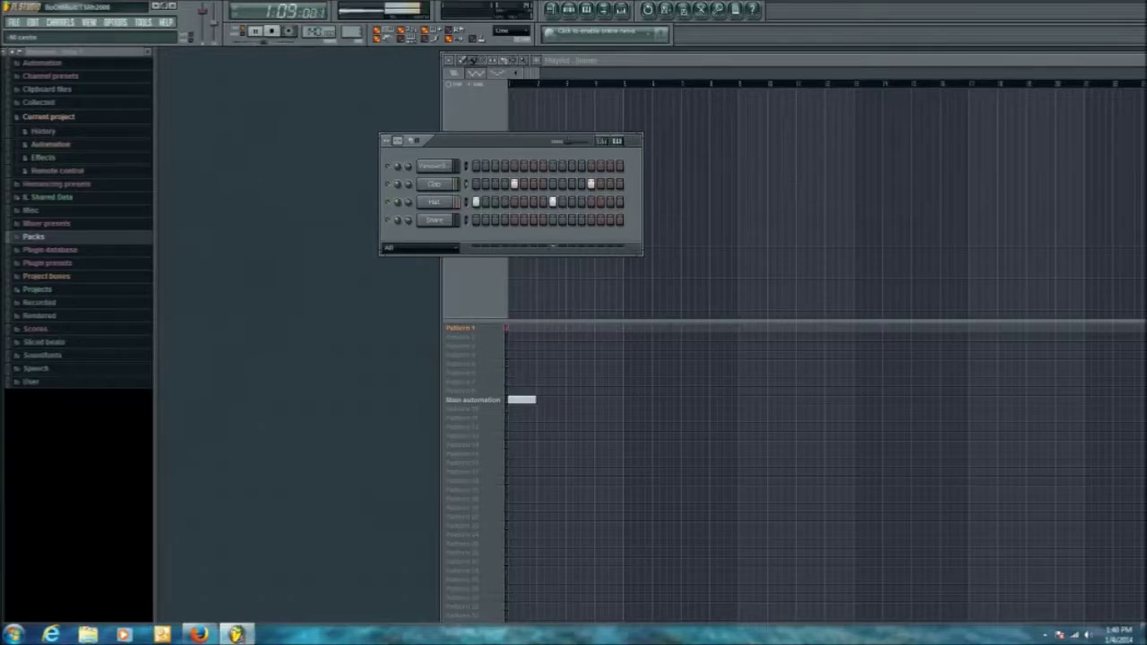
{"action": "left_click", "coordinate": [273, 32]}
{"action": "left_click", "coordinate": [274, 34]}
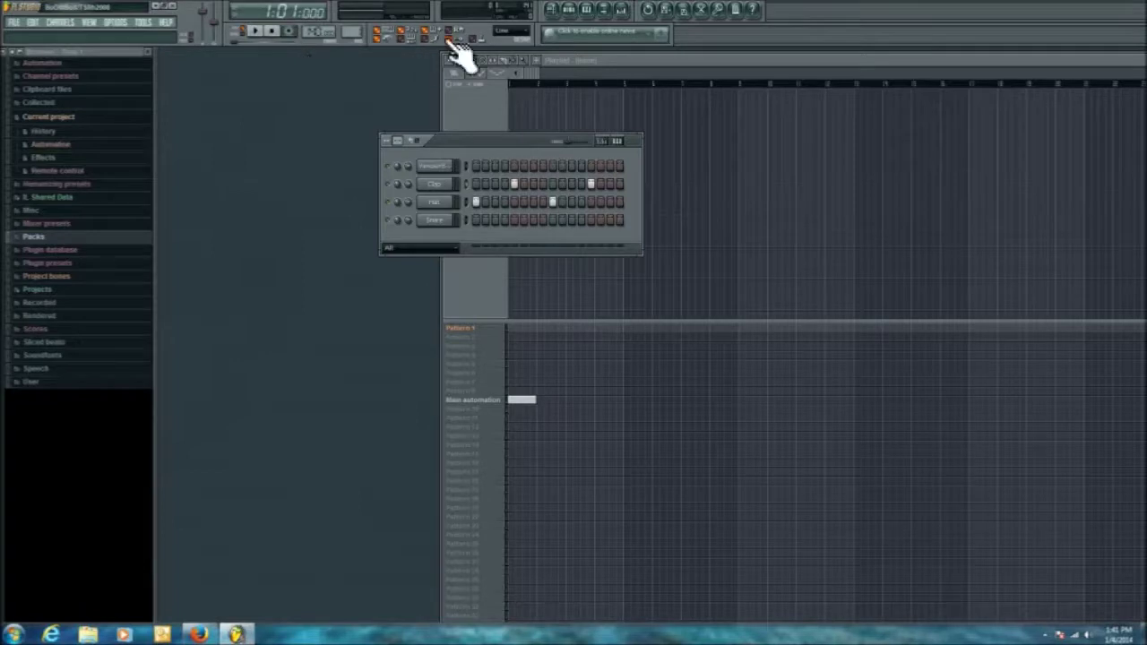
Step: Bring the Playlist and the step sequencer to the front in turn, then open and close the Piano roll
{"action": "left_click", "coordinate": [553, 10]}
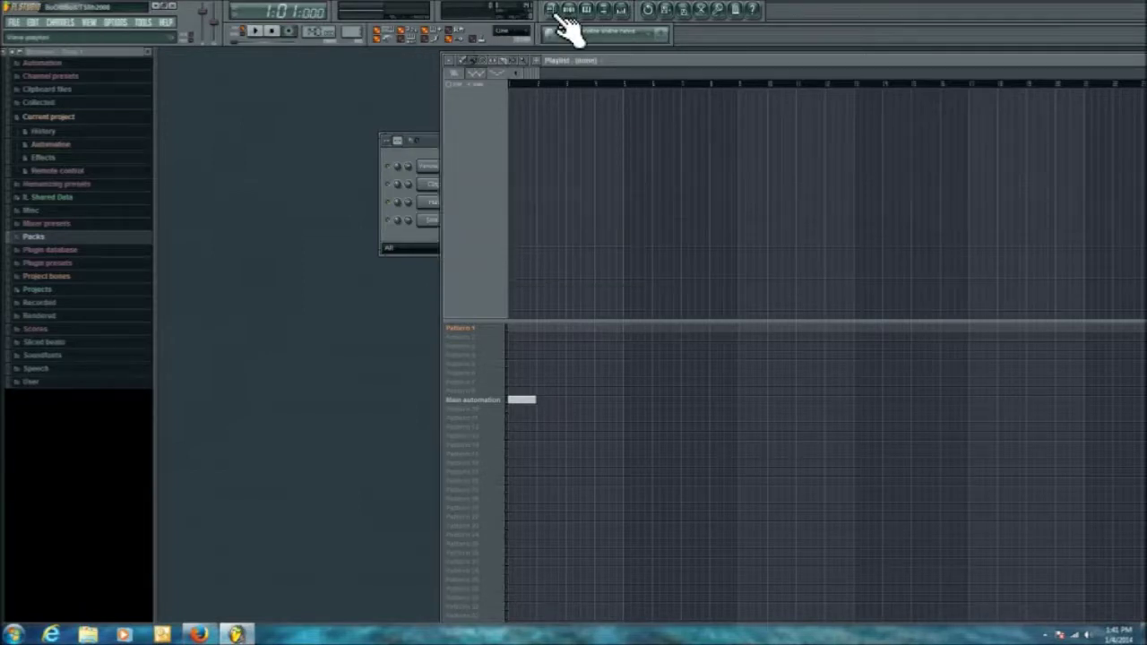
{"action": "left_click", "coordinate": [570, 10]}
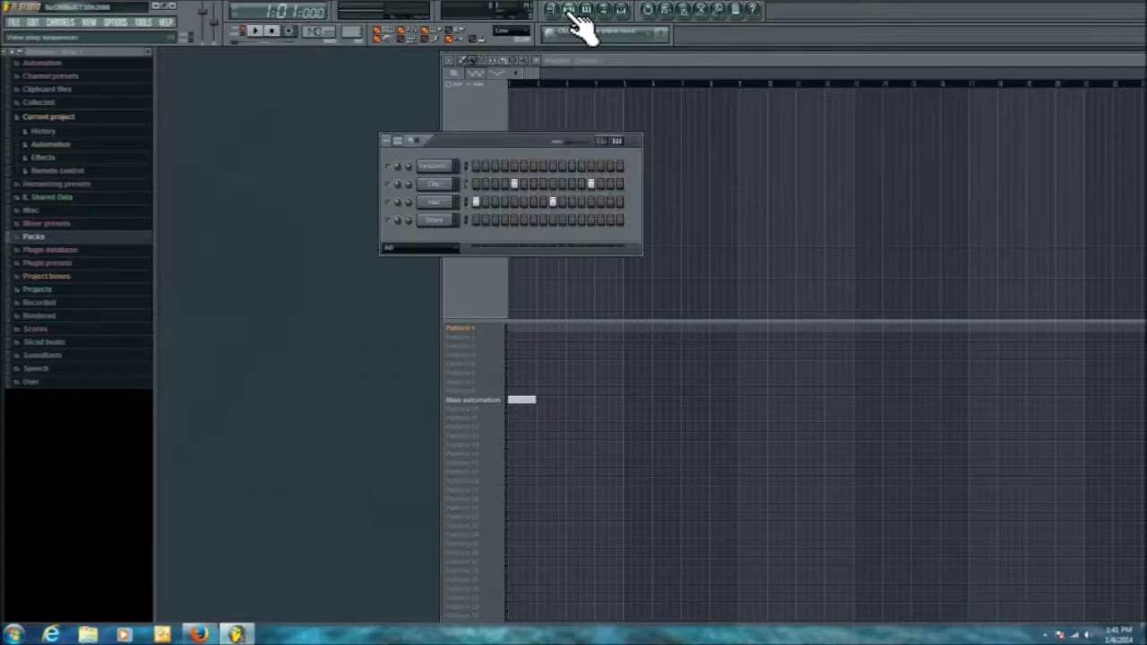
{"action": "left_click", "coordinate": [587, 11]}
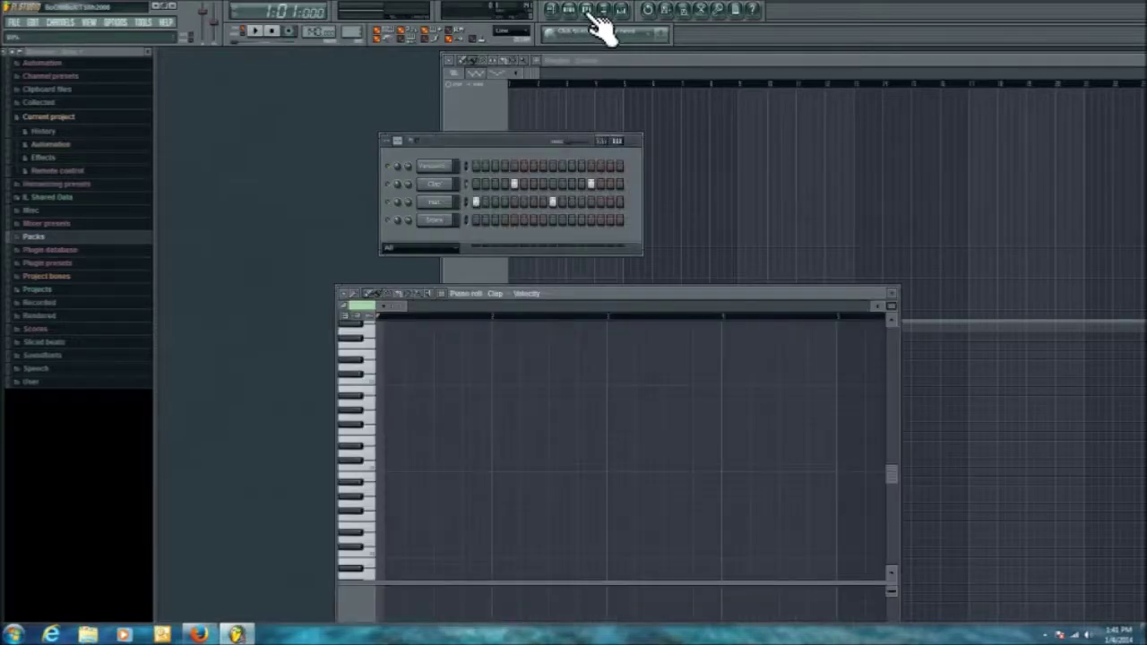
{"action": "left_click", "coordinate": [893, 296]}
Step: Toggle the Browser off and back on
{"action": "left_click", "coordinate": [606, 11]}
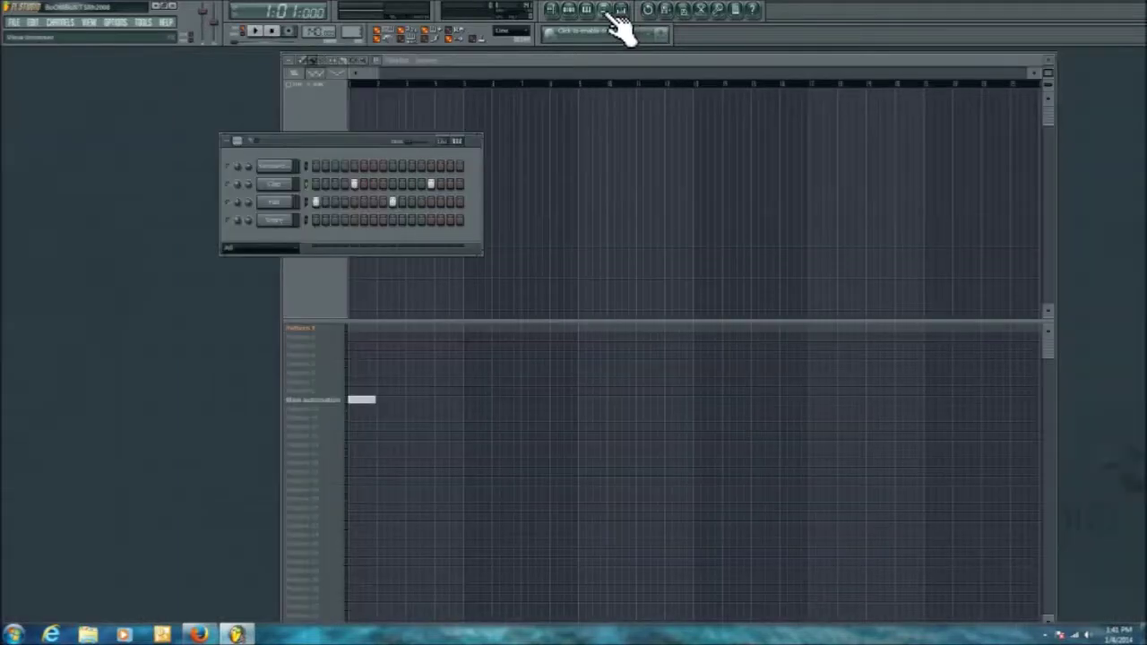
{"action": "left_click", "coordinate": [615, 16]}
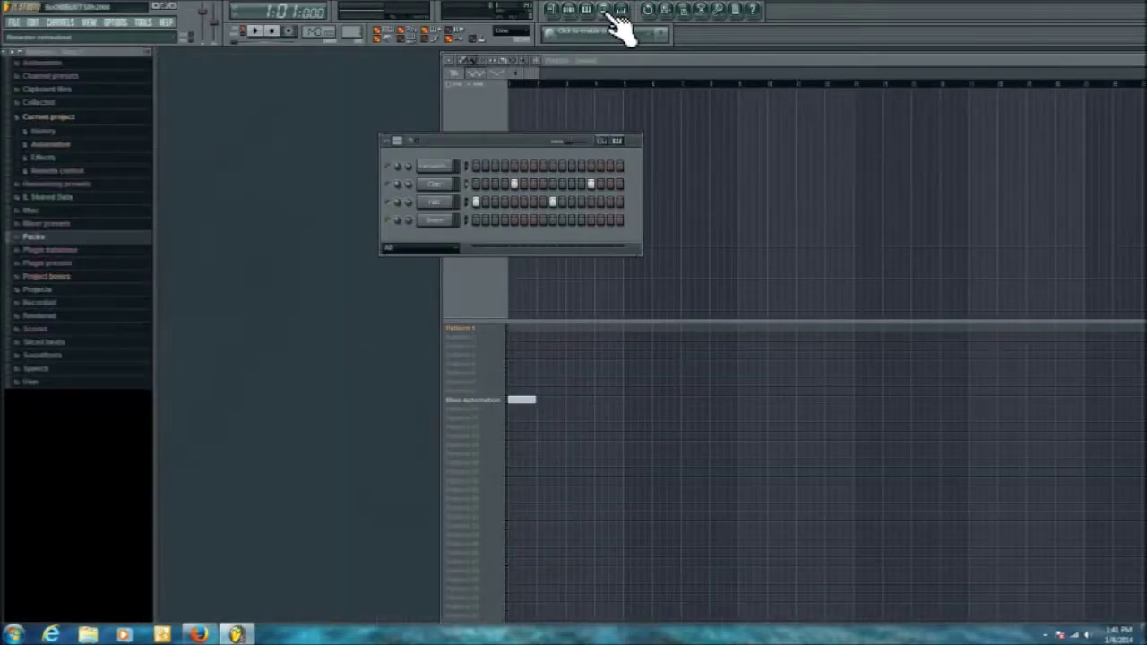
Step: Open and close the Mixer, then move the step sequencer window farther over the Playlist
{"action": "left_click", "coordinate": [620, 11]}
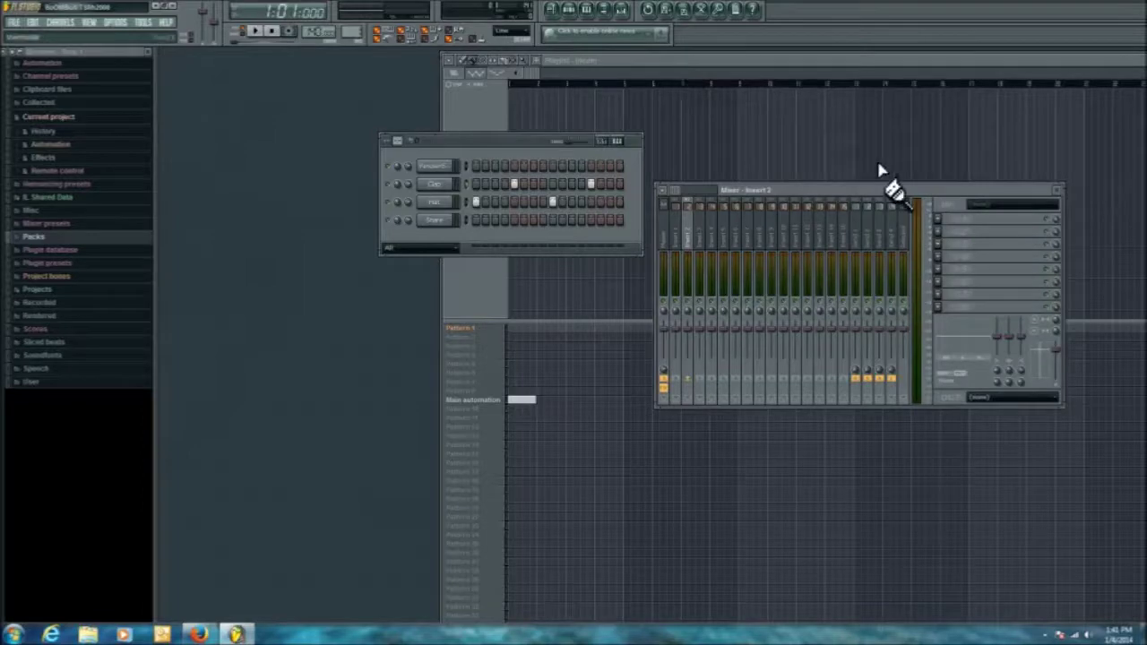
{"action": "left_click", "coordinate": [1057, 191]}
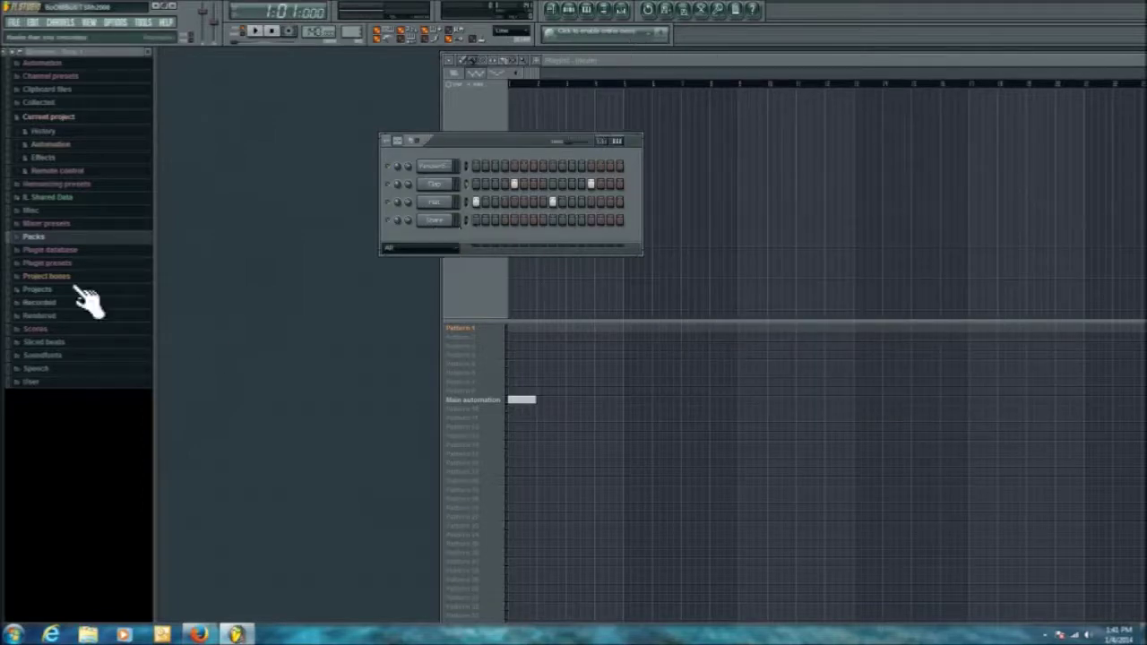
{"action": "left_click_drag", "start_coordinate": [499, 147], "coordinate": [584, 149]}
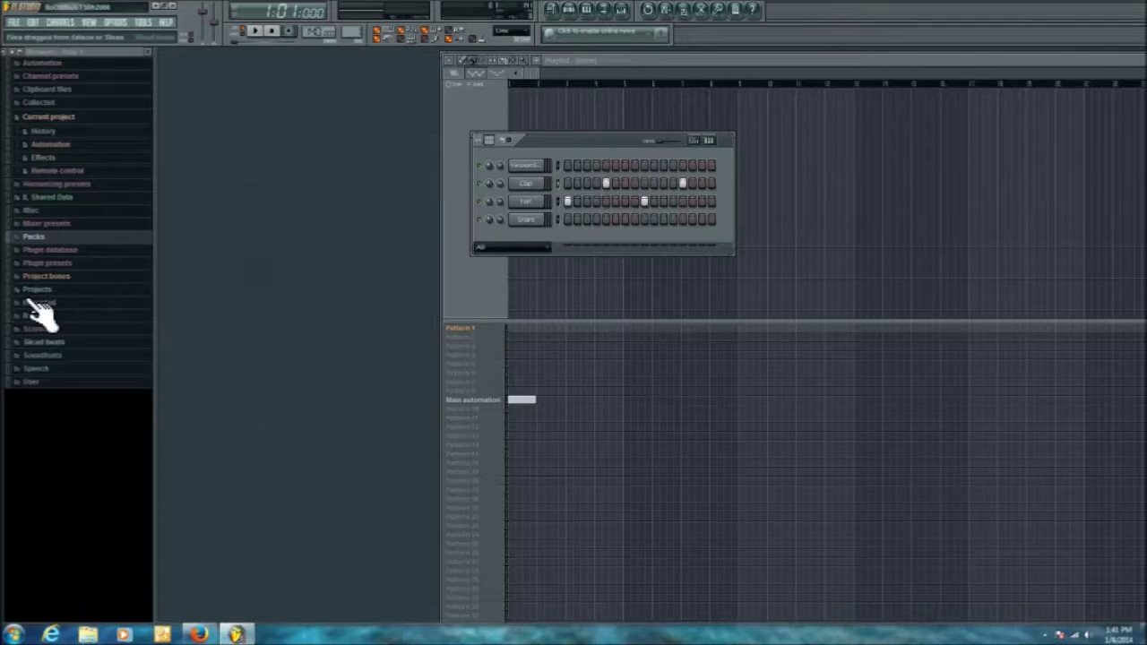
Step: Expand Packs, DrumSynth and Instruments in the Browser, preview the Temple Bell, pad and flute sounds, and collapse Instruments
{"action": "left_click", "coordinate": [34, 237]}
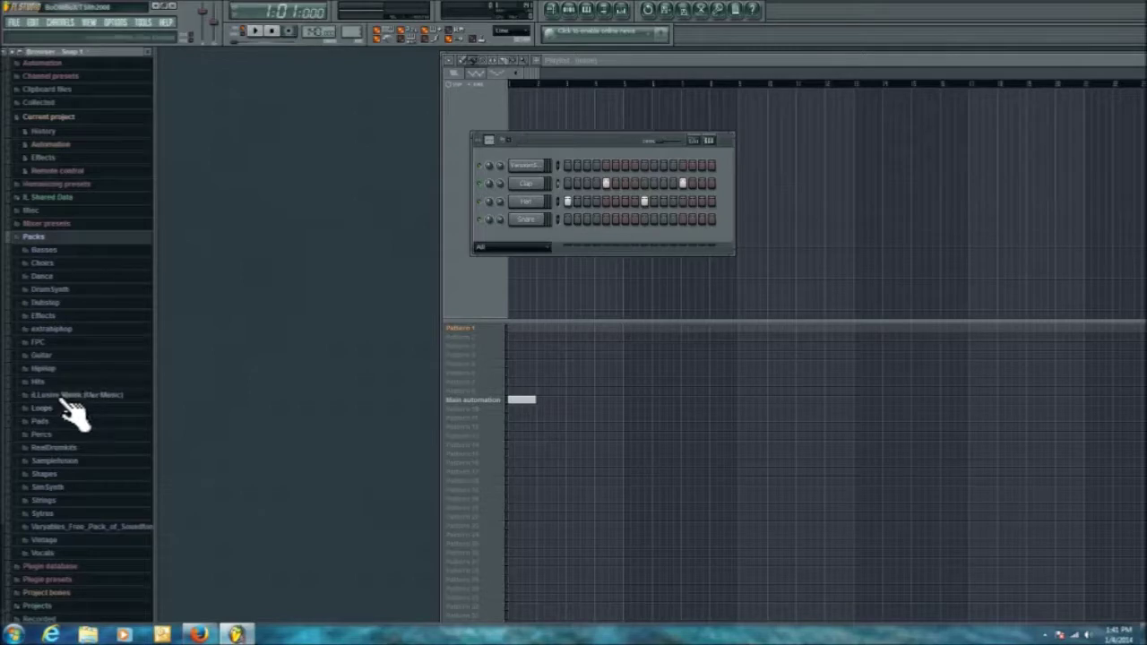
{"action": "left_click", "coordinate": [55, 290]}
{"action": "left_click", "coordinate": [59, 304]}
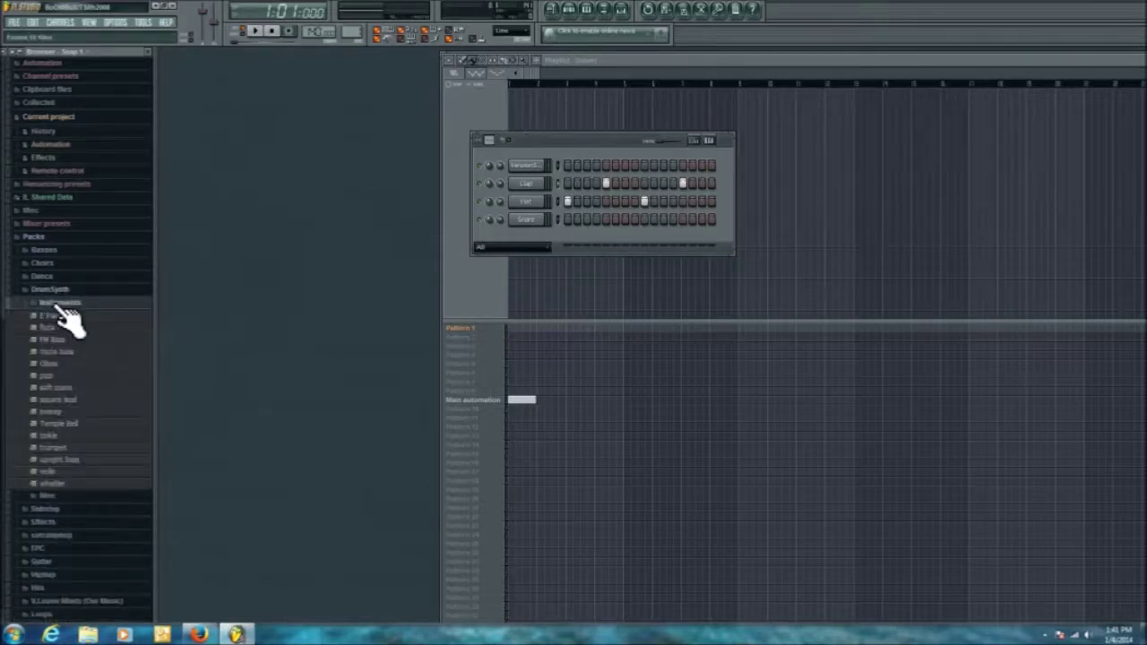
{"action": "left_click", "coordinate": [60, 425]}
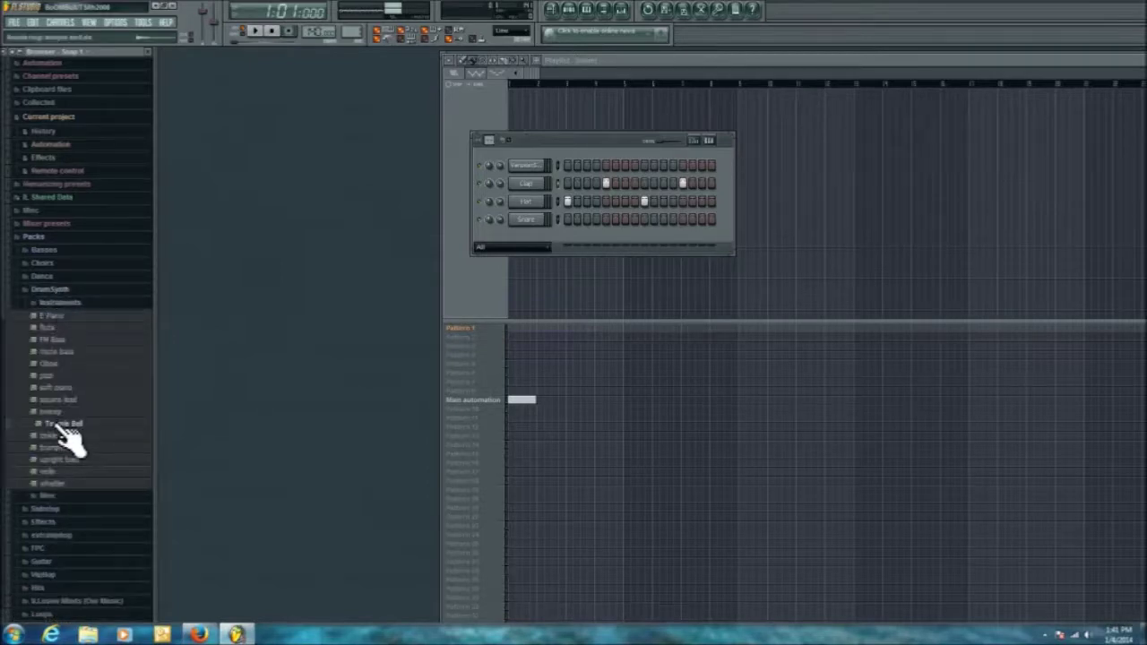
{"action": "left_click", "coordinate": [54, 376]}
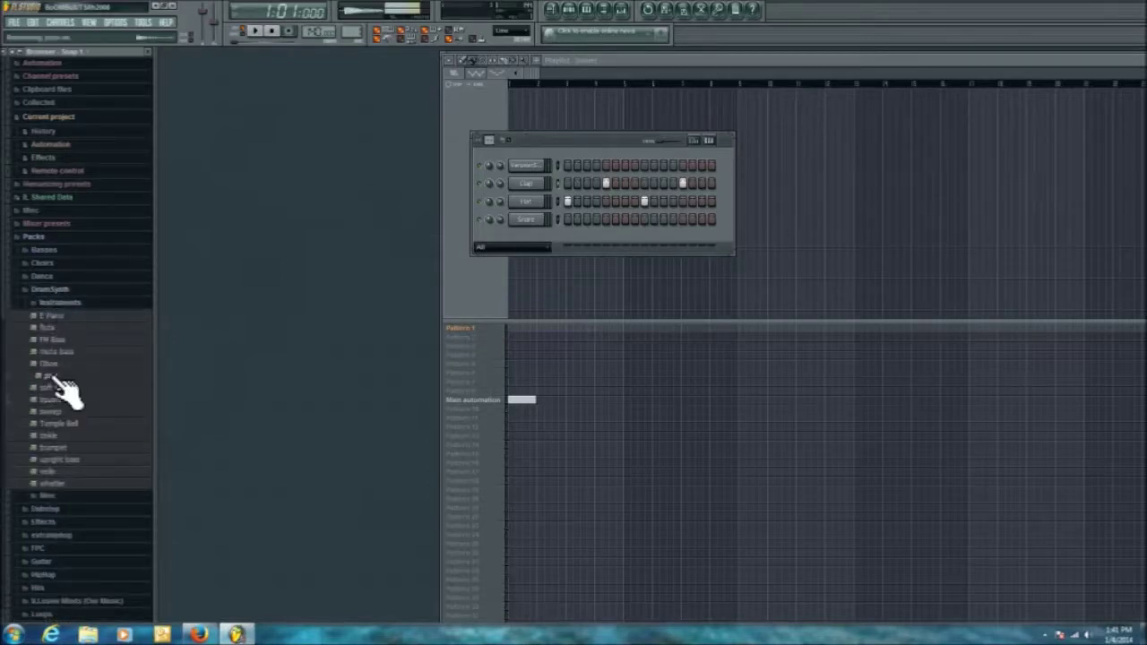
{"action": "left_click", "coordinate": [54, 328]}
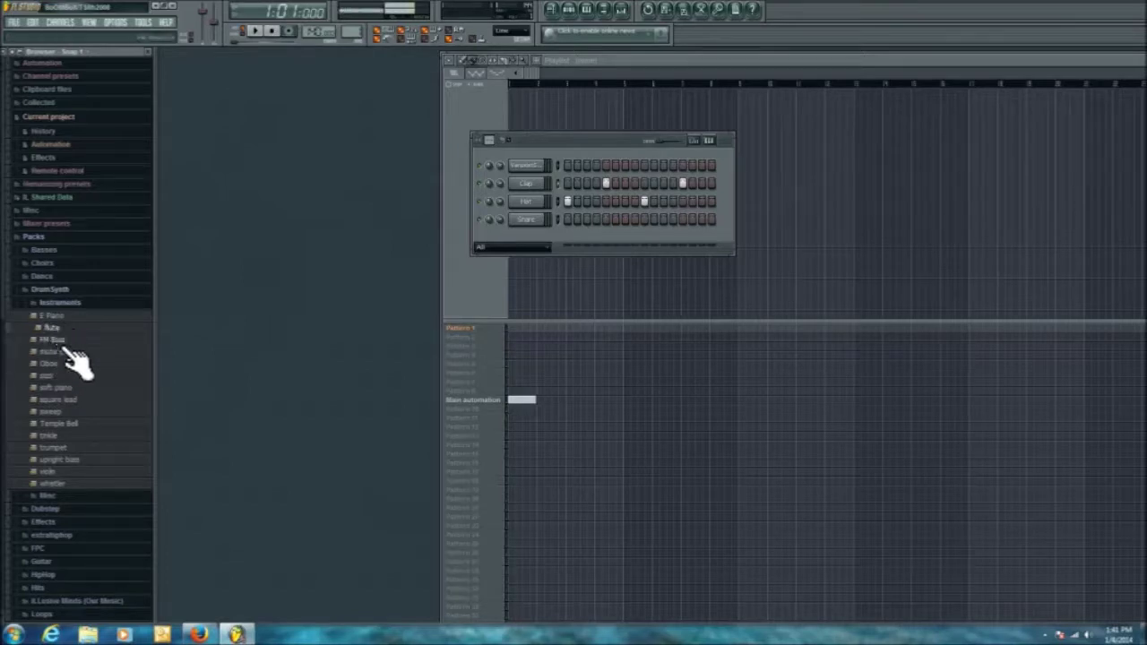
{"action": "left_click", "coordinate": [49, 303]}
Step: Expand the Dance pack and load the DNC_Clap_2 sample onto the Clap channel
{"action": "left_click", "coordinate": [44, 276]}
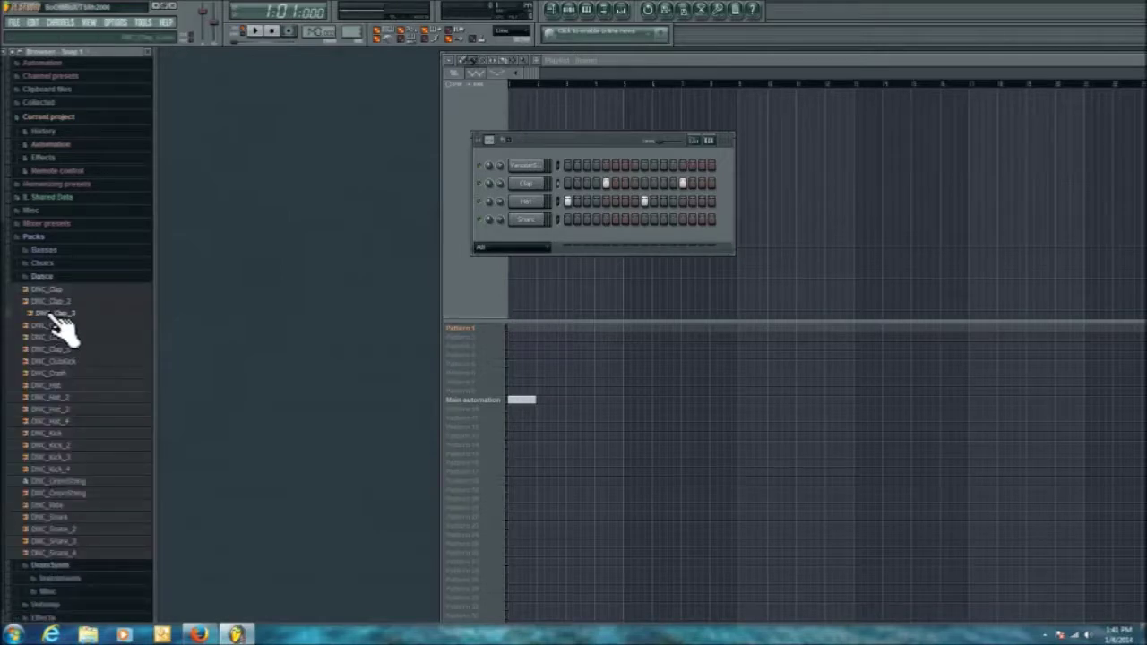
{"action": "left_click_drag", "start_coordinate": [52, 302], "coordinate": [61, 311]}
{"action": "left_click_drag", "start_coordinate": [61, 310], "coordinate": [525, 185]}
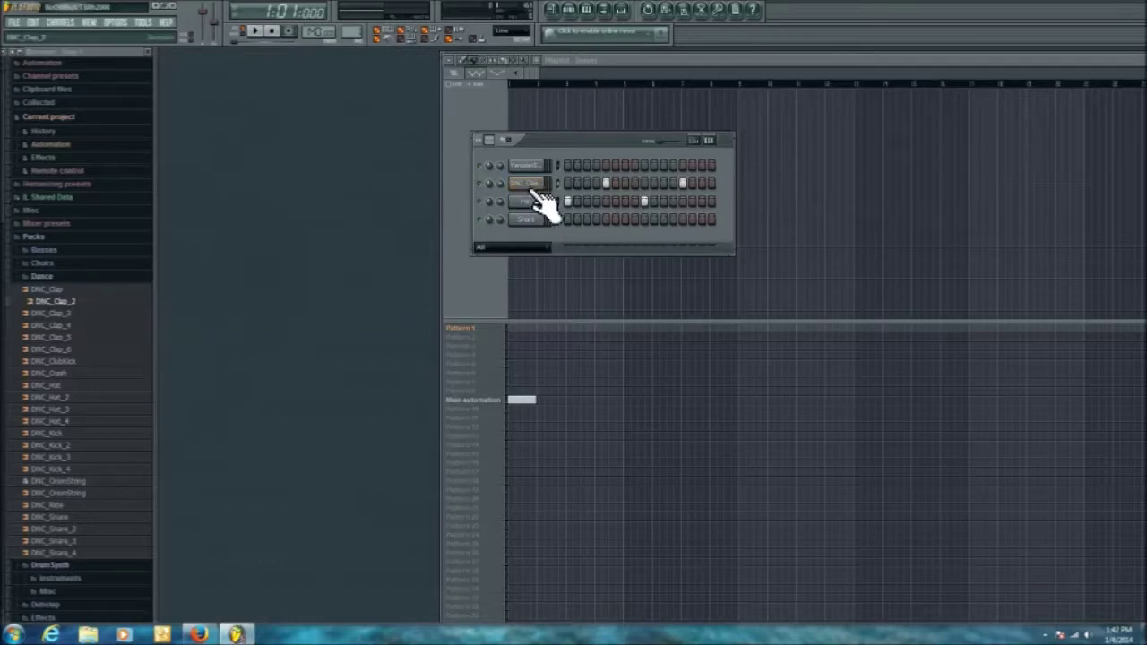
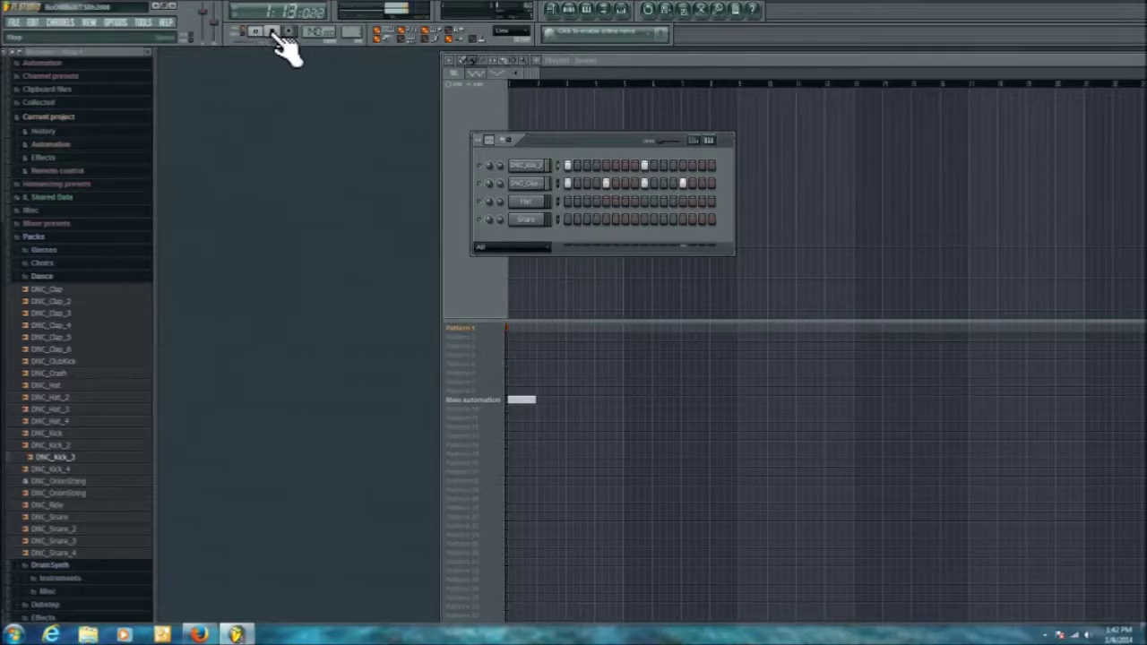
Step: Stop playback and load the DNC_Snare sample from the Dance pack onto the Hat channel
{"action": "left_click", "coordinate": [274, 31]}
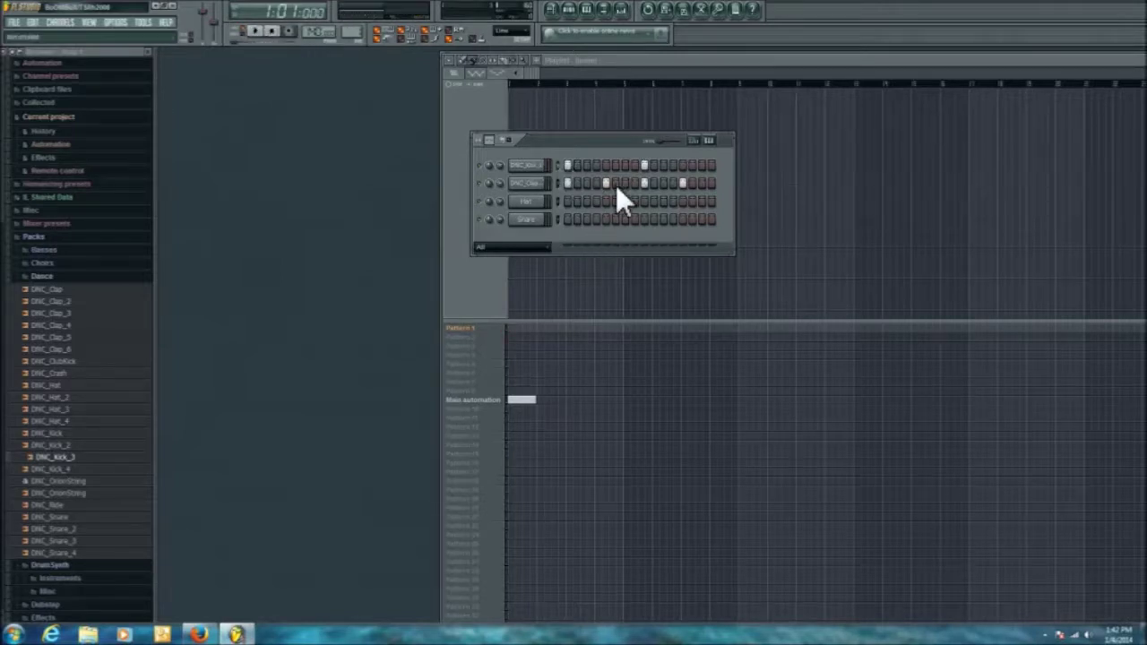
{"action": "left_click", "coordinate": [62, 493]}
{"action": "left_click", "coordinate": [63, 517]}
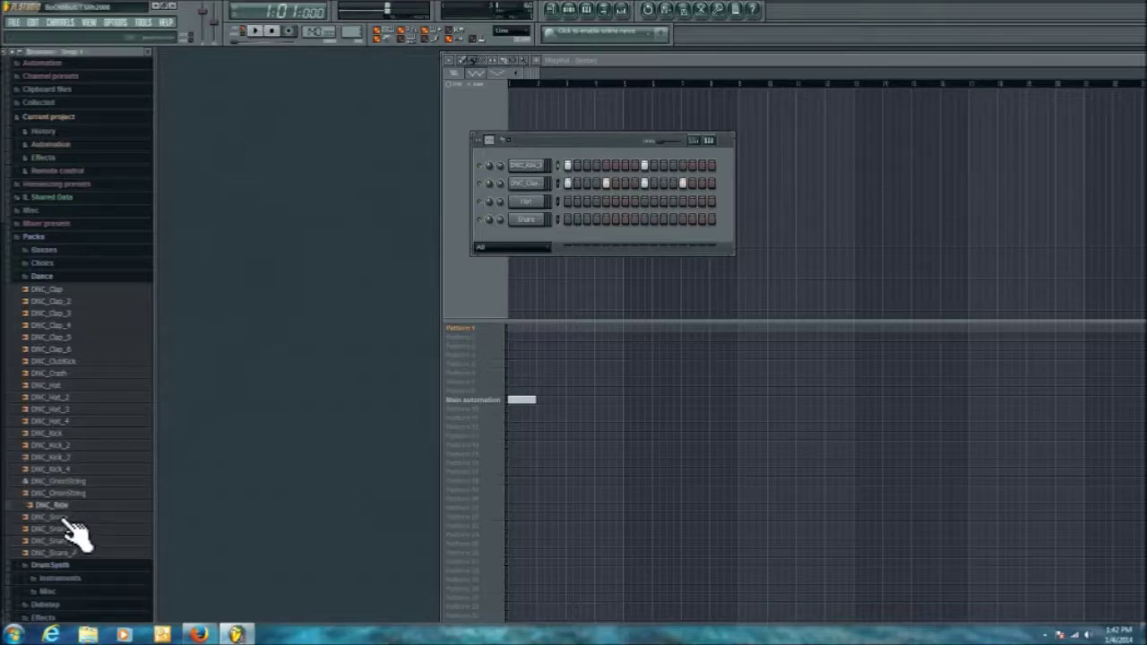
{"action": "left_click_drag", "start_coordinate": [68, 520], "coordinate": [543, 221]}
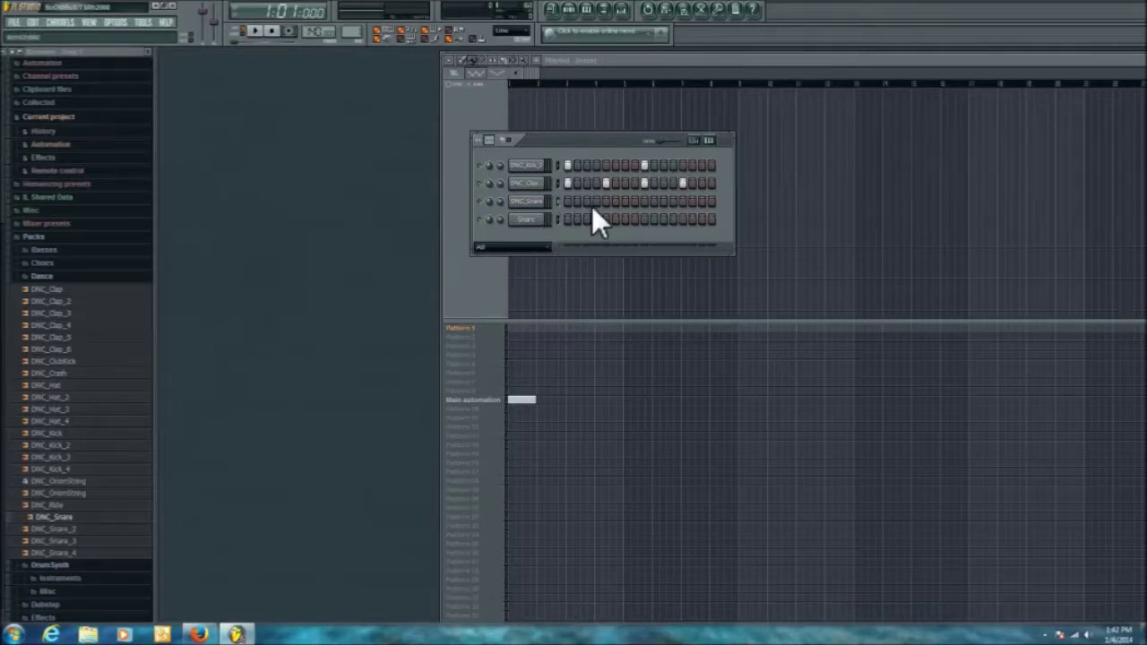
Step: Place DNC_Snare hits on steps 7 and 15 and audition the pattern
{"action": "left_click", "coordinate": [702, 201]}
{"action": "left_click", "coordinate": [258, 31]}
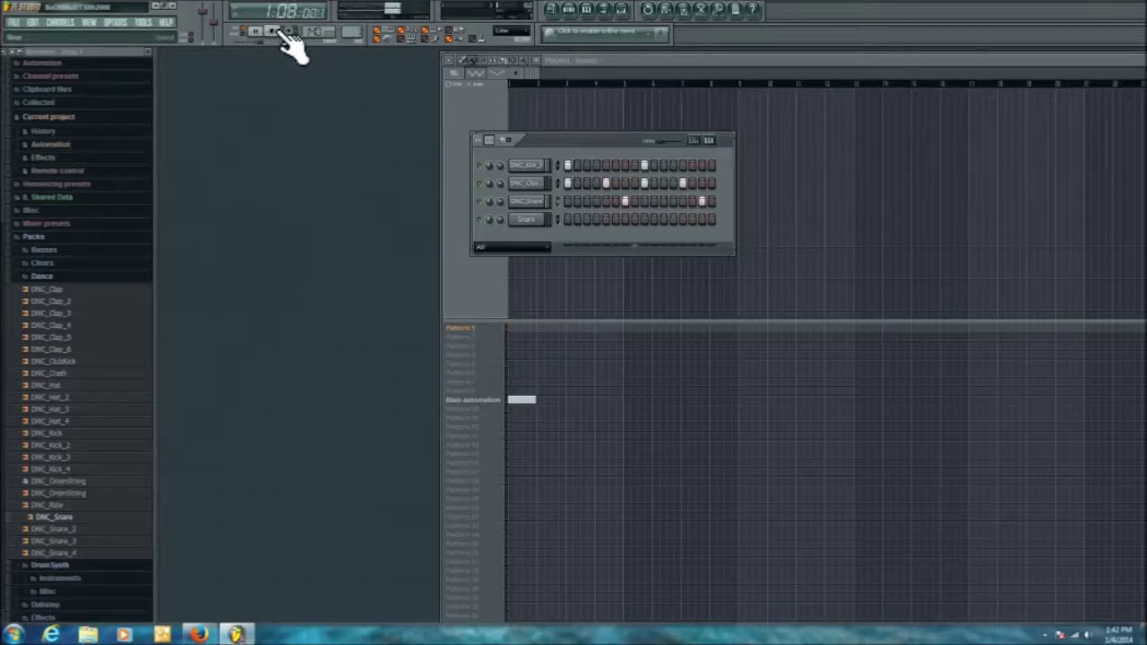
{"action": "left_click", "coordinate": [278, 33]}
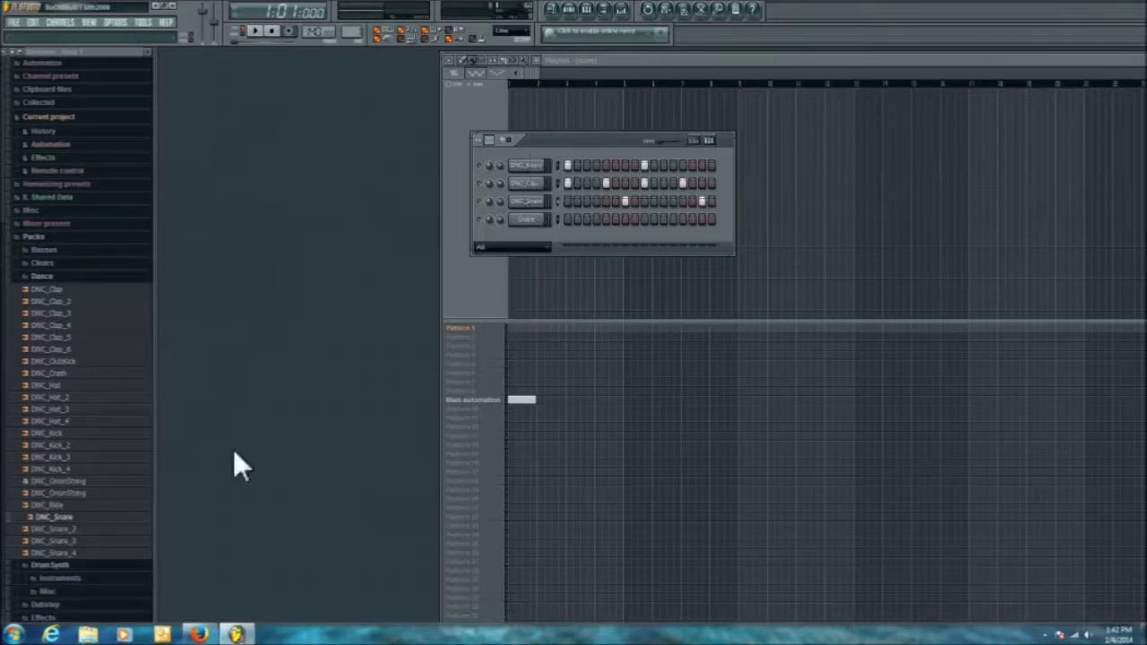
Step: Preview DNC_Hat_4 from the Dance pack and open it in a new channel
{"action": "left_click", "coordinate": [59, 421]}
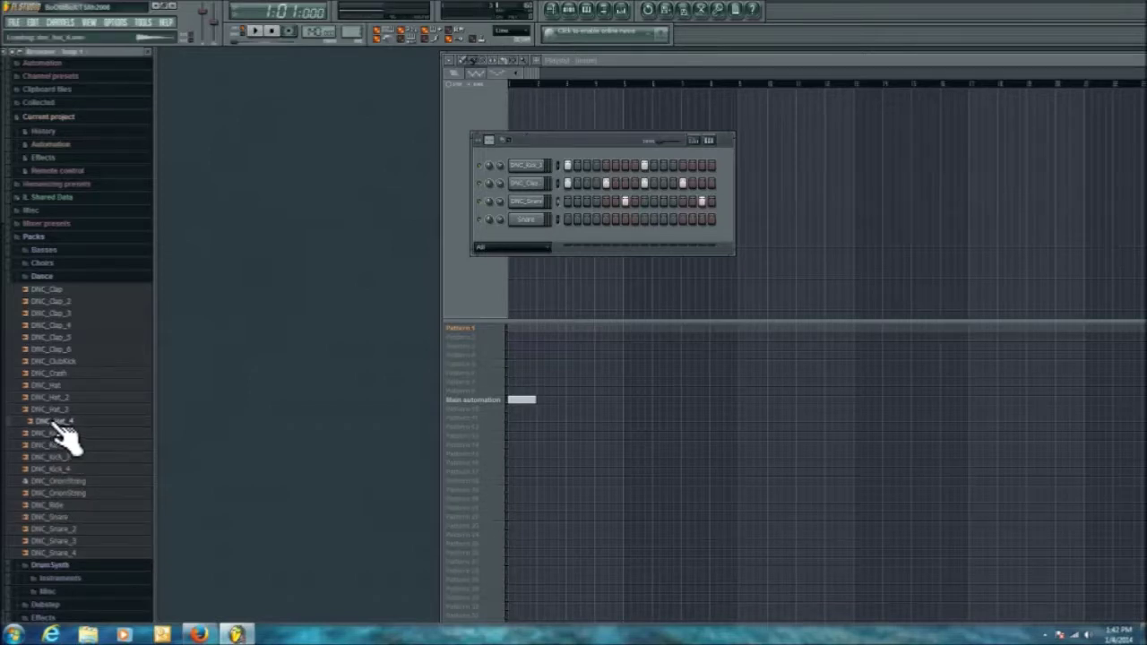
{"action": "right_click", "coordinate": [58, 422]}
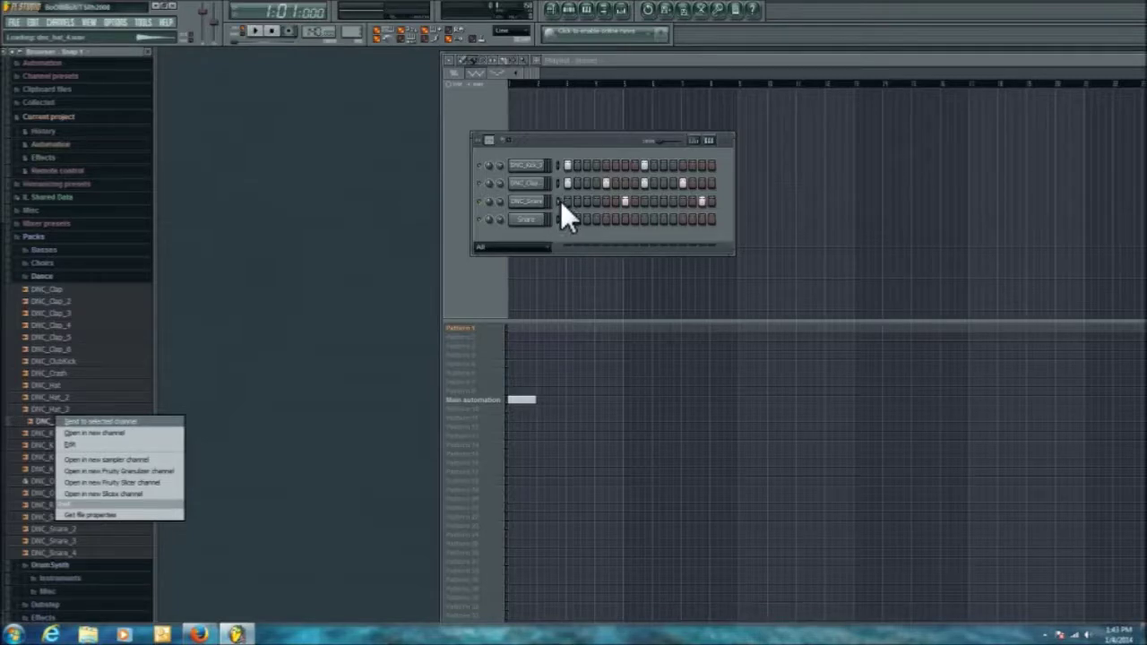
{"action": "left_click", "coordinate": [96, 433]}
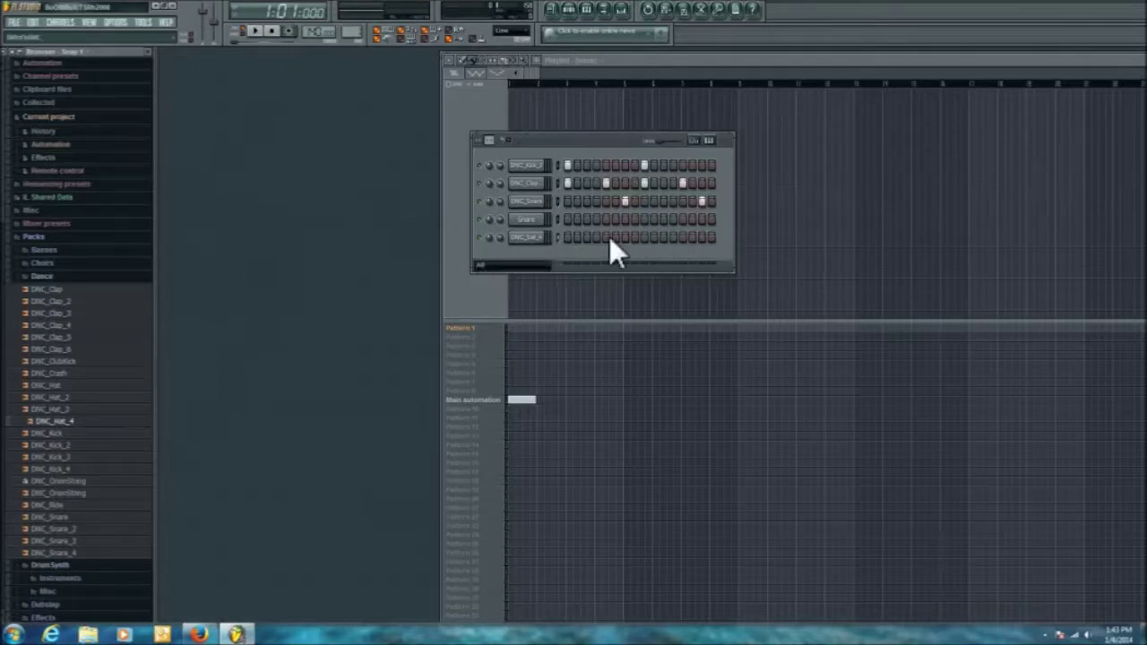
Step: Place DNC_Hat_4 hits on every odd step from 1 to 15 and audition the pattern
{"action": "left_click", "coordinate": [570, 239]}
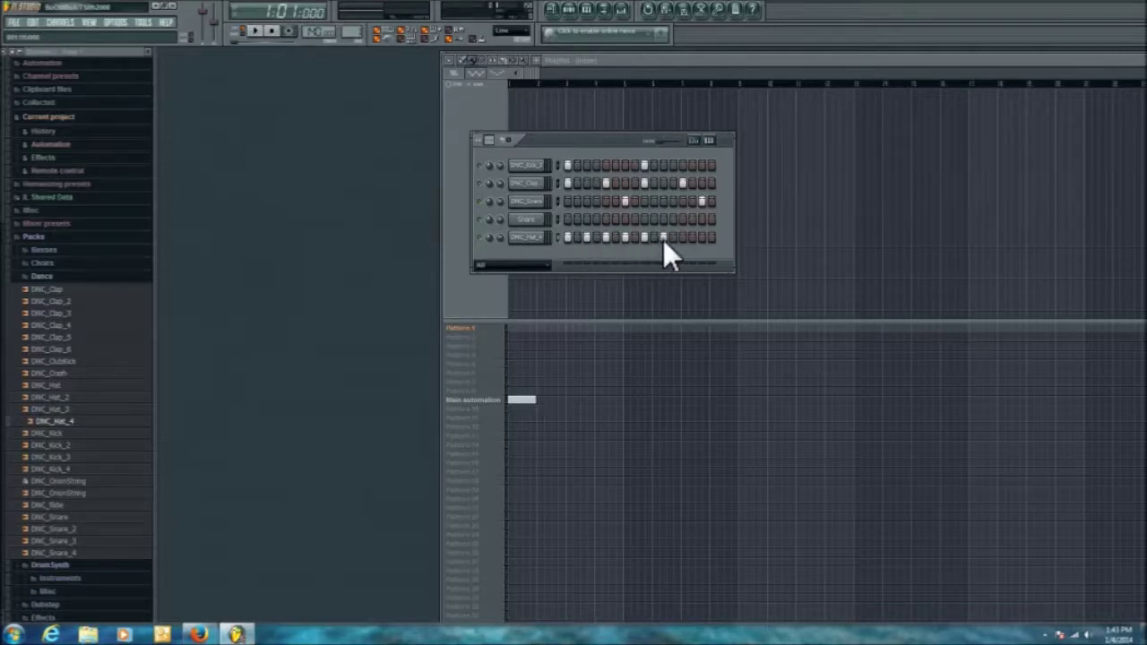
{"action": "left_click", "coordinate": [256, 32]}
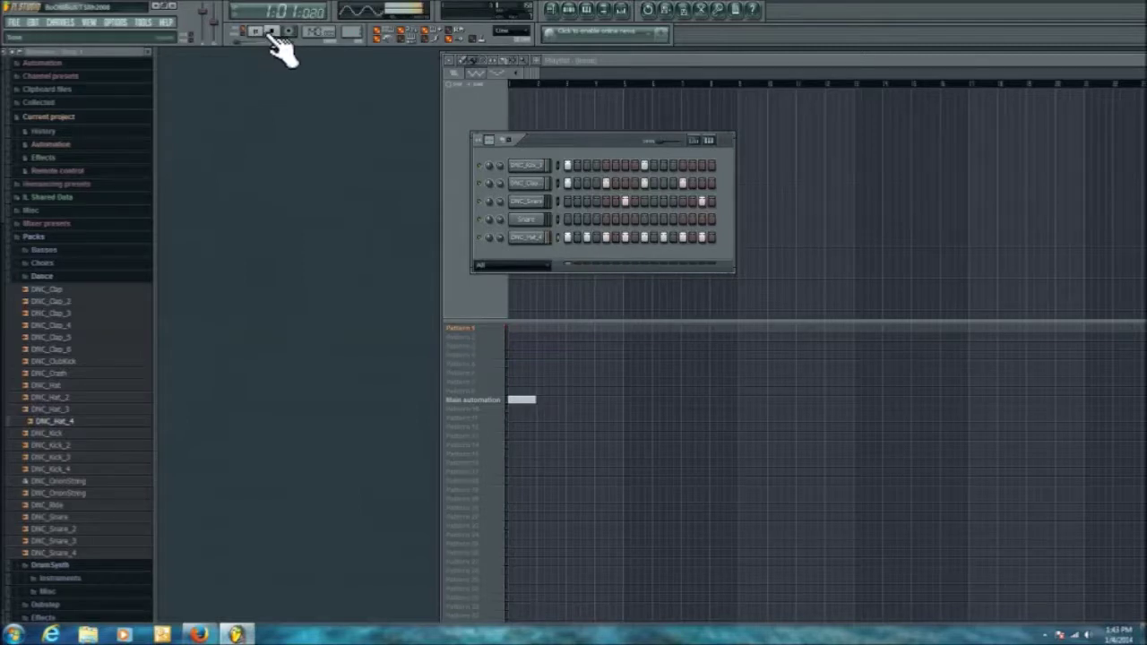
{"action": "left_click", "coordinate": [273, 32]}
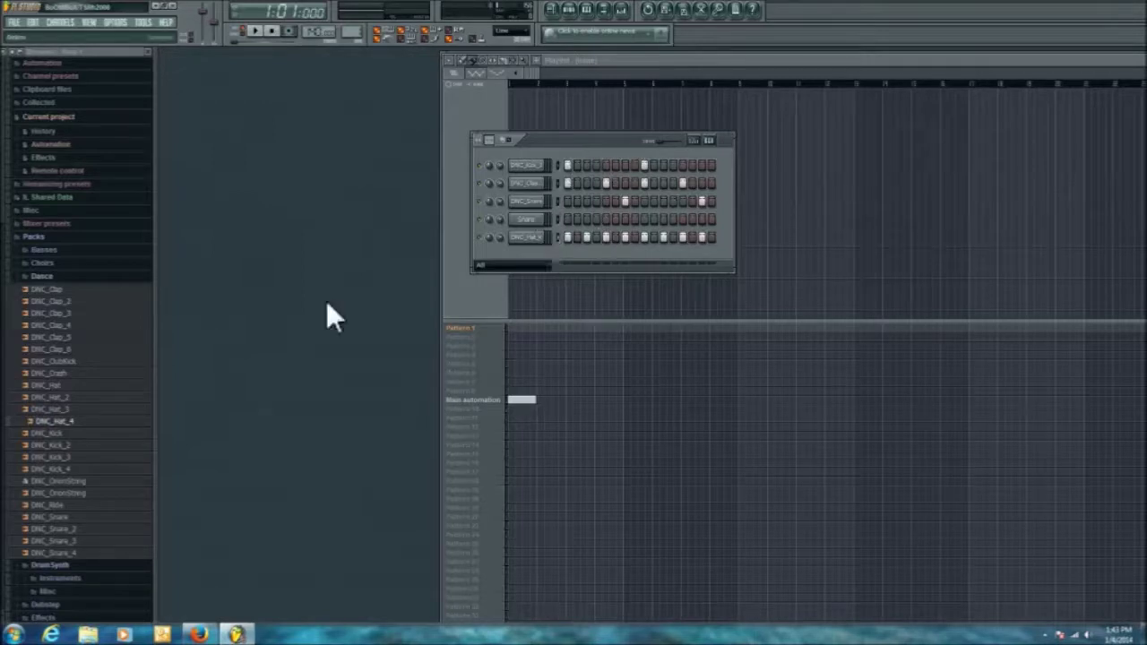
Step: Collapse the Dance pack, expand the Vintage pack, and preview its VT_BD_2 and VT_Crash samples
{"action": "left_click", "coordinate": [40, 277]}
{"action": "scroll", "coordinate": [63, 466], "scroll_direction": "down", "scroll_amount": 3}
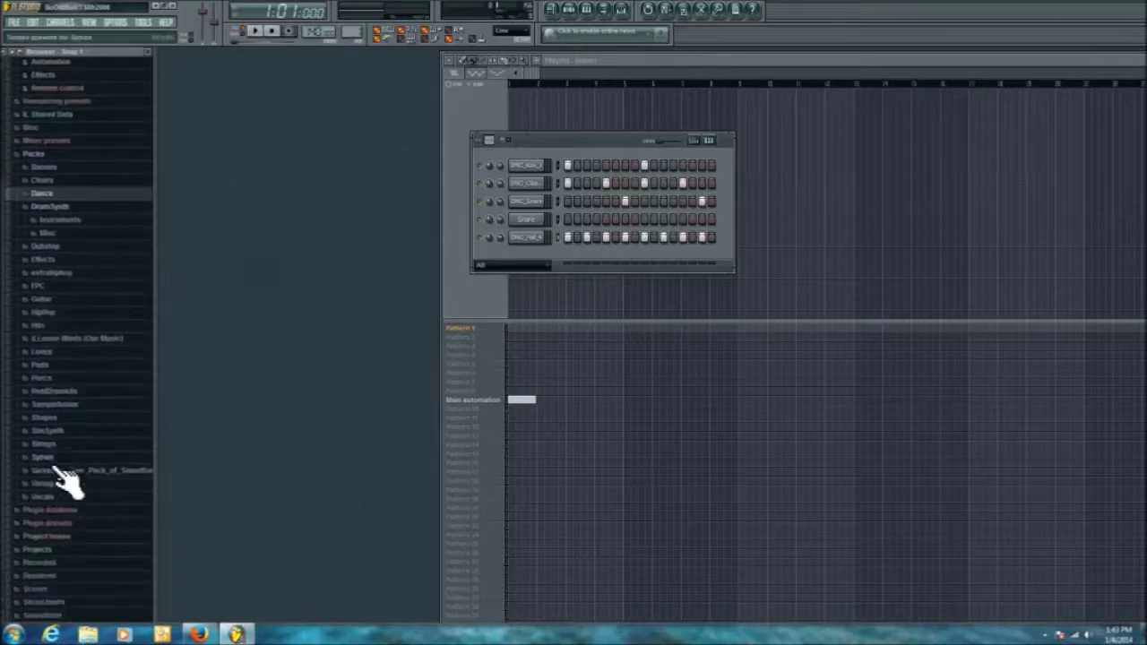
{"action": "scroll", "coordinate": [63, 479], "scroll_direction": "down", "scroll_amount": 2}
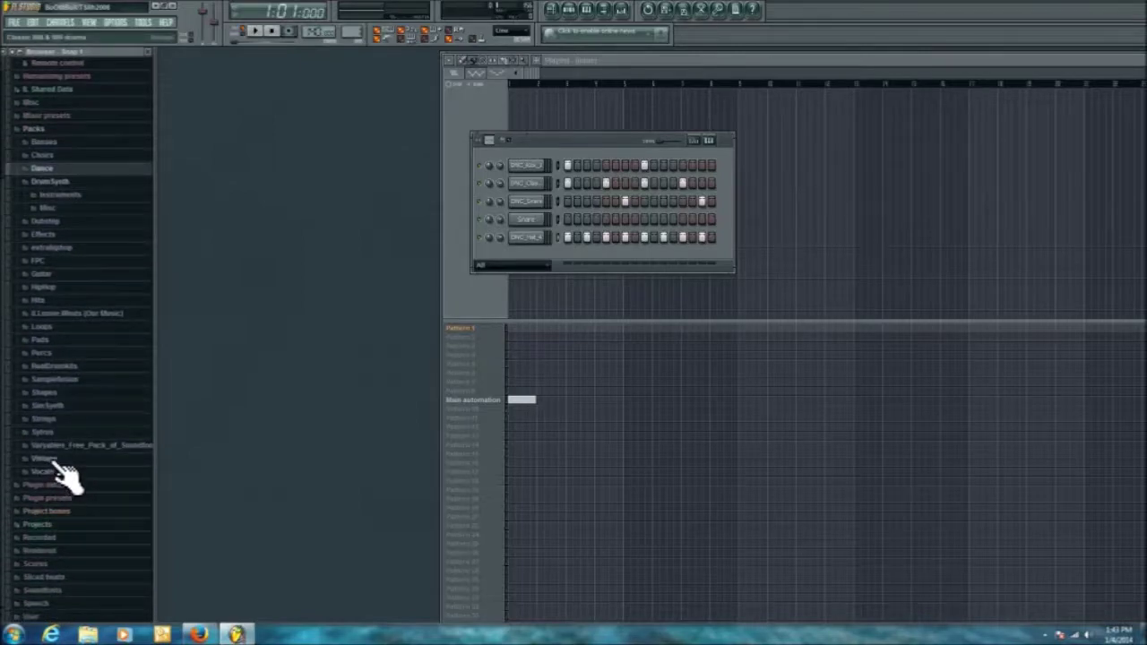
{"action": "left_click", "coordinate": [55, 460]}
{"action": "left_click", "coordinate": [54, 282]}
{"action": "left_click", "coordinate": [59, 342]}
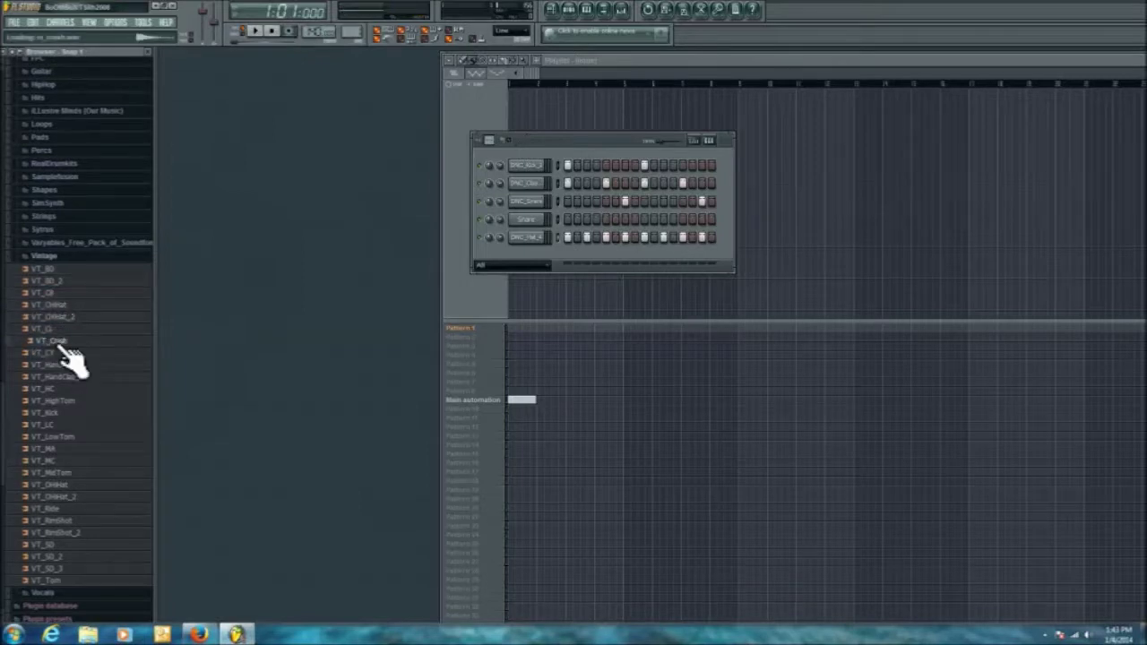
Step: Preview snare, tom, triangle, hat, crash and guiro samples in the RealDrumkits pack, then collapse the RealDrumkits and Vintage packs
{"action": "left_click", "coordinate": [49, 166]}
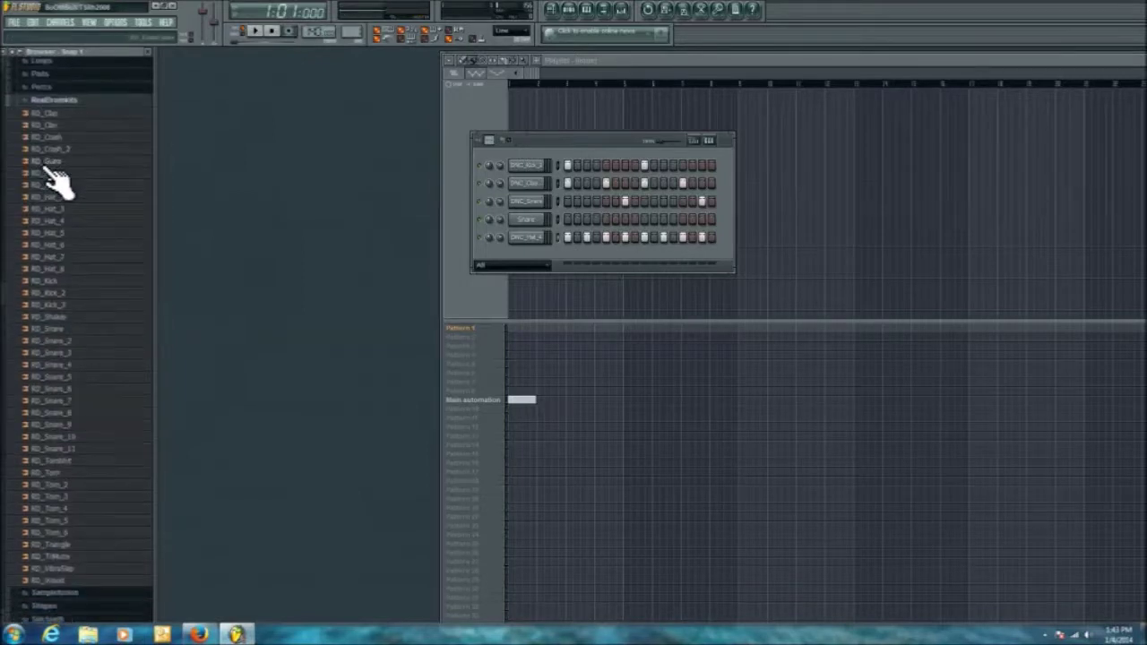
{"action": "left_click", "coordinate": [70, 365]}
{"action": "left_click", "coordinate": [62, 403]}
{"action": "left_click", "coordinate": [59, 436]}
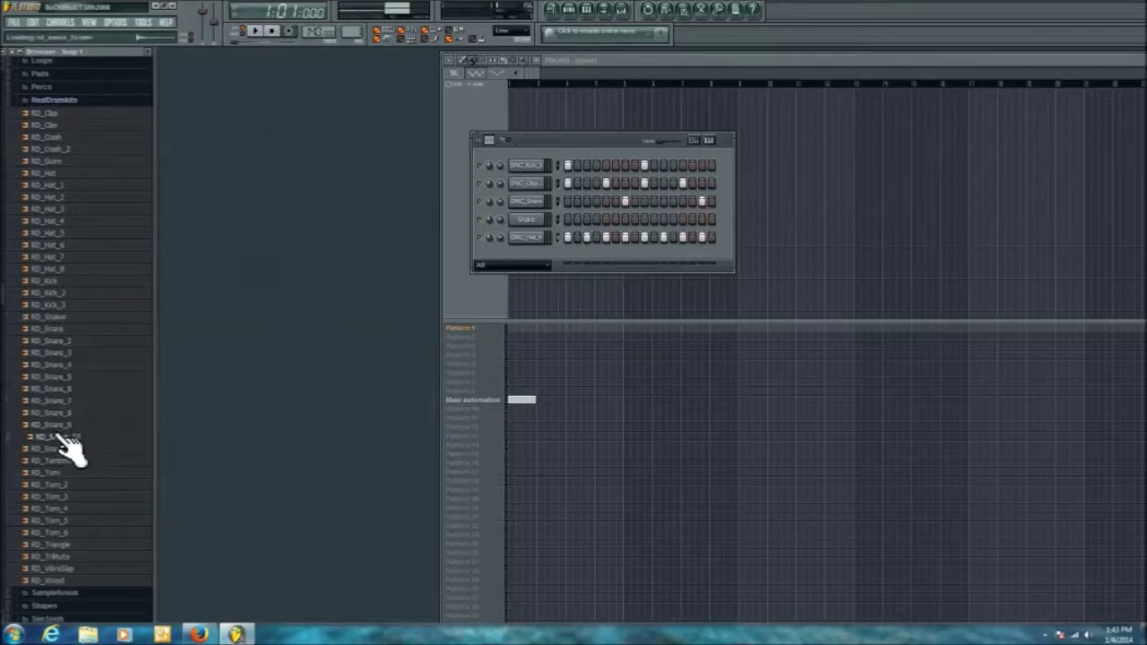
{"action": "left_click", "coordinate": [68, 412]}
{"action": "left_click", "coordinate": [65, 377]}
{"action": "left_click", "coordinate": [55, 342]}
{"action": "left_click", "coordinate": [58, 485]}
{"action": "left_click", "coordinate": [56, 532]}
{"action": "left_click", "coordinate": [56, 544]}
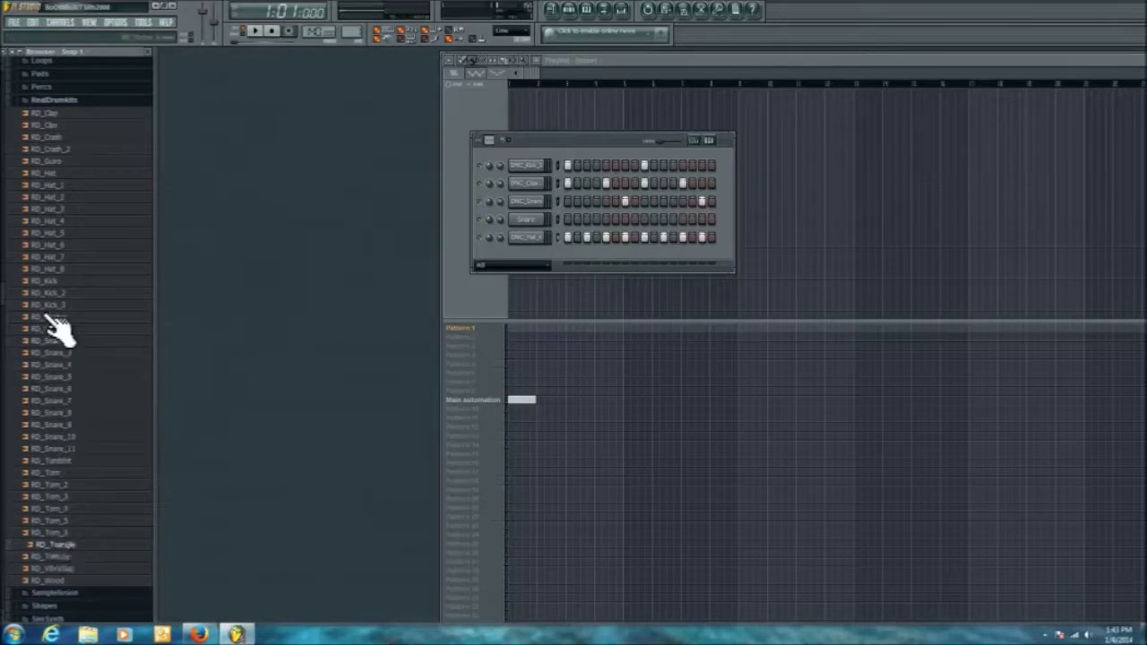
{"action": "left_click", "coordinate": [49, 222]}
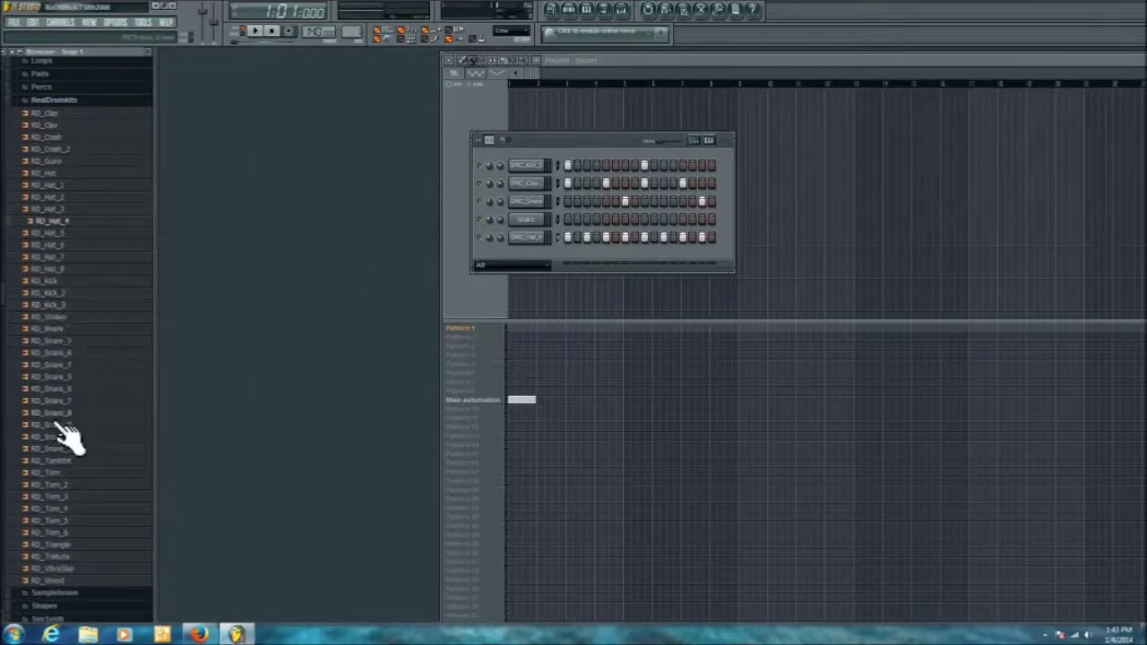
{"action": "left_click", "coordinate": [55, 149]}
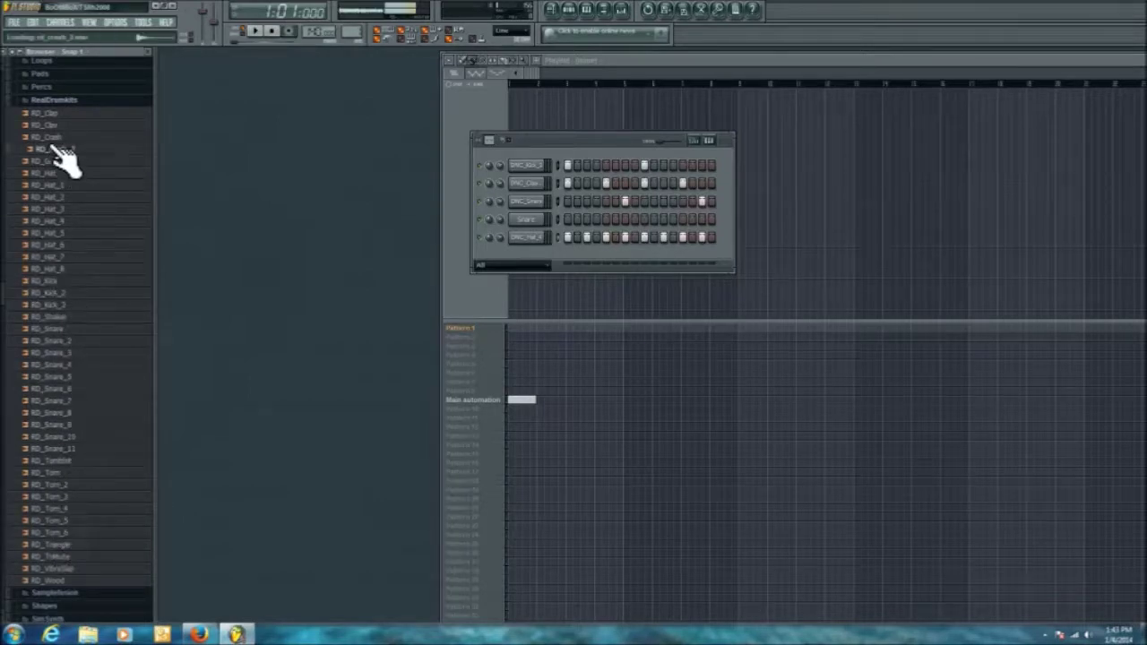
{"action": "left_click", "coordinate": [55, 161]}
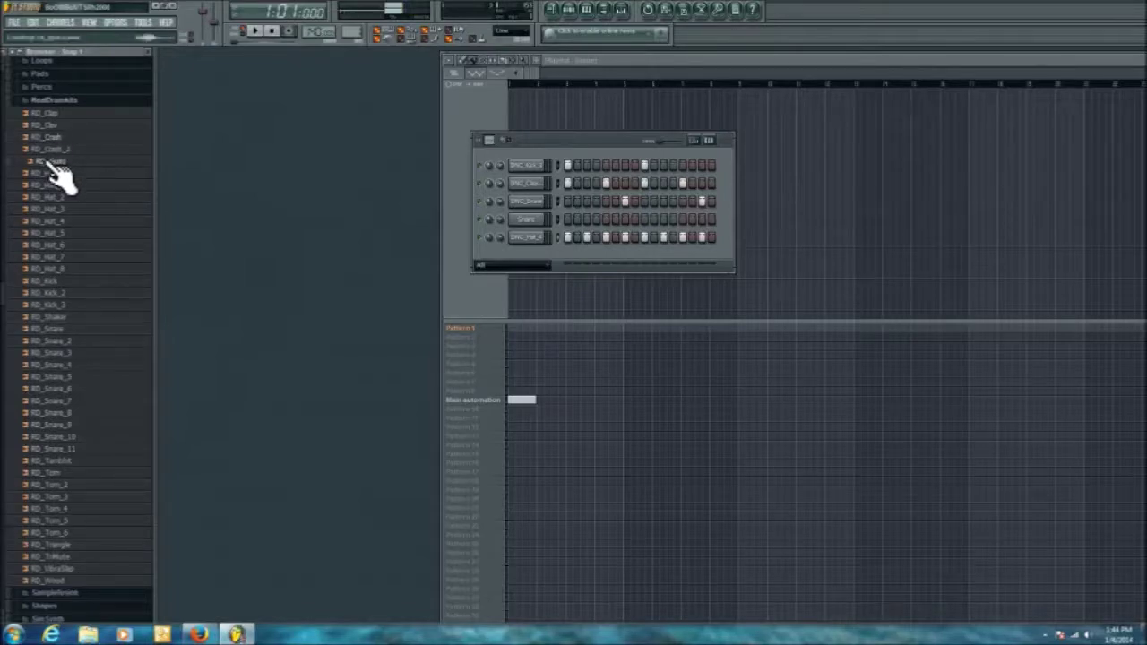
{"action": "left_click", "coordinate": [55, 172]}
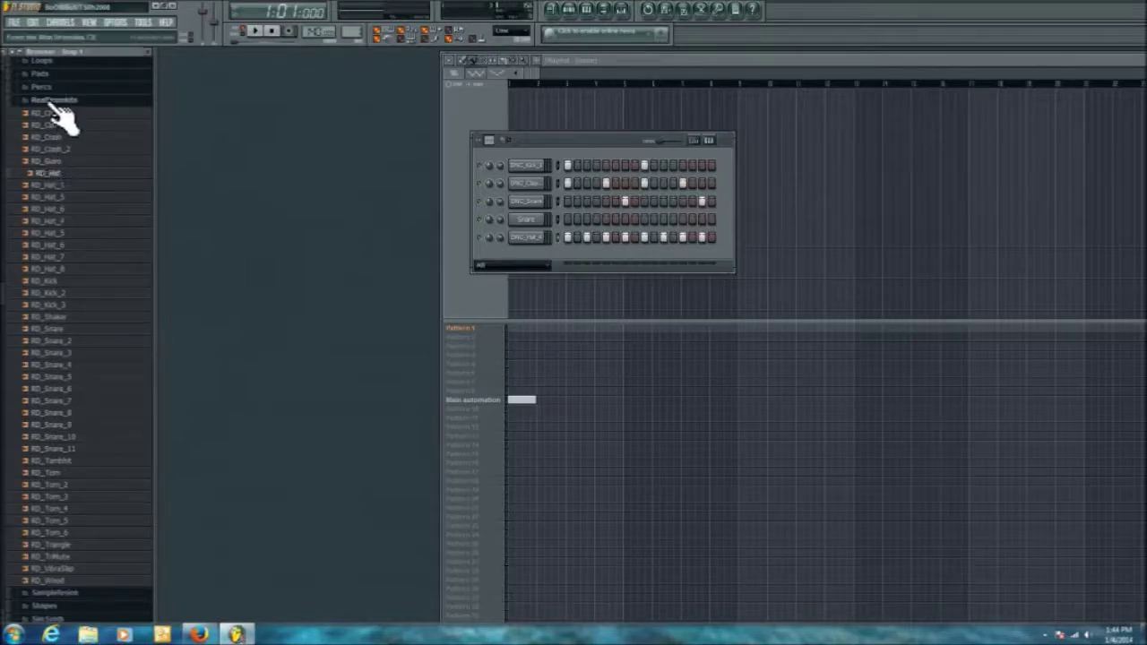
{"action": "left_click", "coordinate": [56, 101]}
{"action": "left_click", "coordinate": [72, 204]}
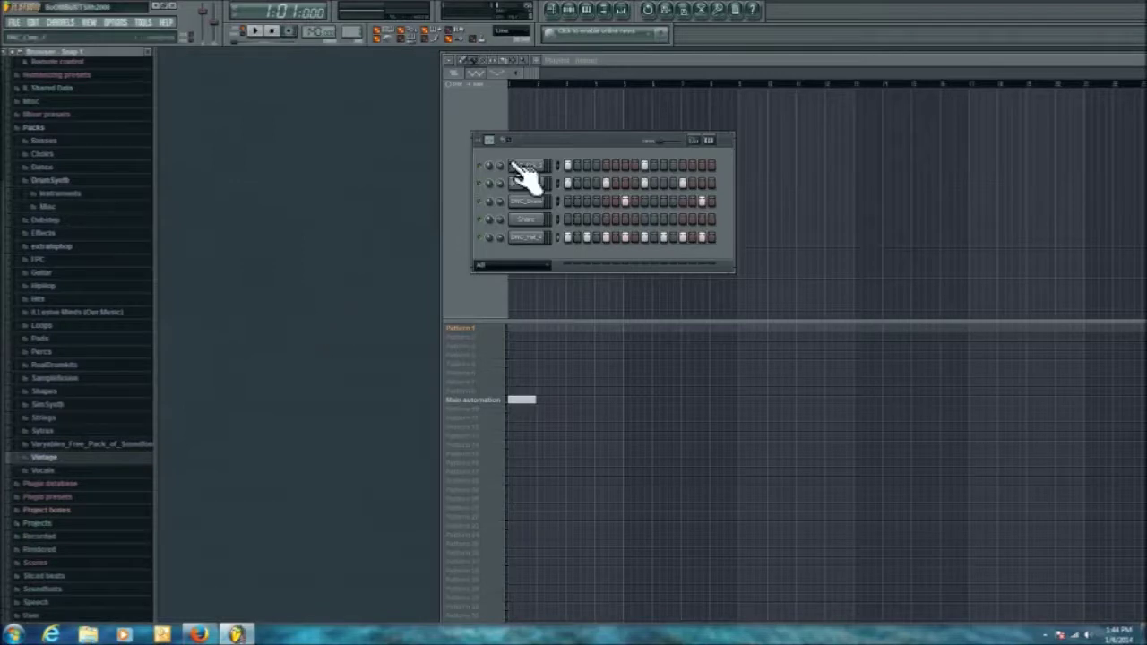
Step: Move the step sequencer window off most of the Playlist into the empty workspace beside the Browser
{"action": "left_click_drag", "start_coordinate": [591, 137], "coordinate": [509, 99]}
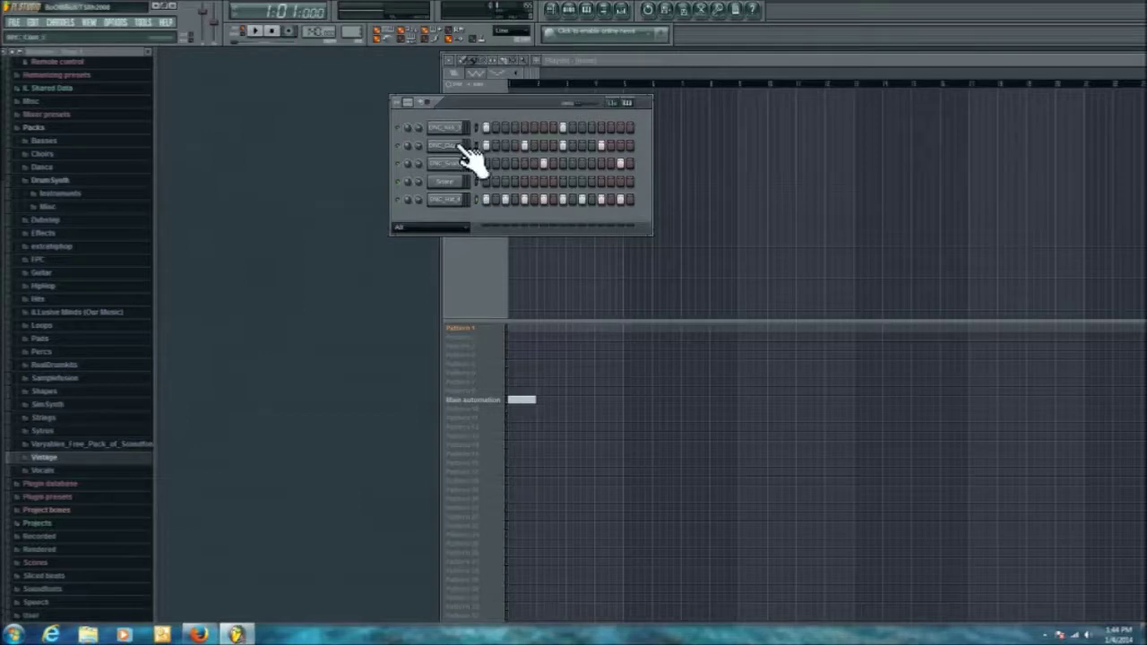
{"action": "left_click_drag", "start_coordinate": [552, 119], "coordinate": [361, 129]}
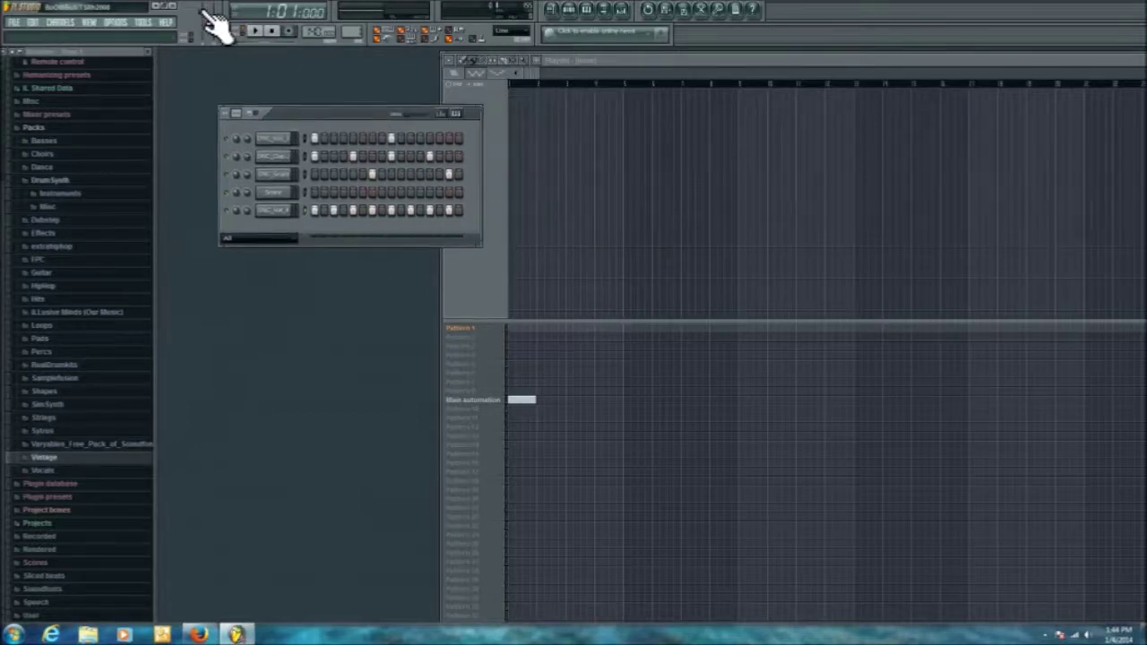
Step: Adjust the time signature's Bar value in the project general settings until the step sequencer shows 32 steps, and close the settings
{"action": "left_click", "coordinate": [113, 24]}
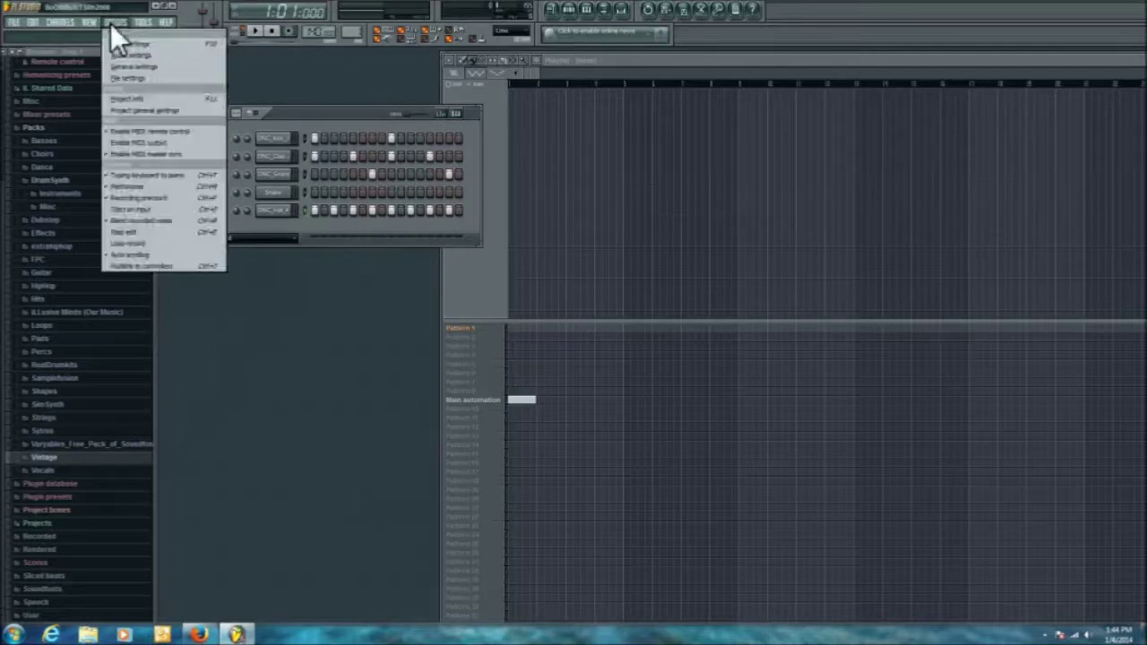
{"action": "left_click", "coordinate": [130, 121]}
{"action": "left_click_drag", "start_coordinate": [540, 157], "coordinate": [651, 146]}
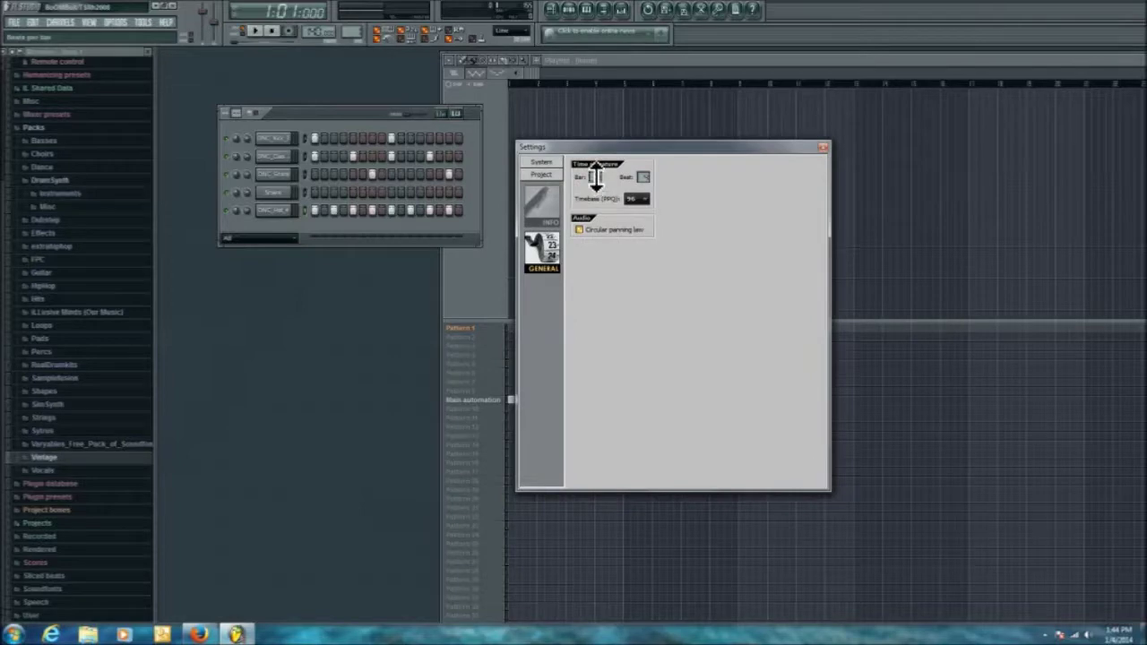
{"action": "mouse_move", "coordinate": [596, 176]}
{"action": "left_mouse_down"}
{"action": "mouse_move", "coordinate": [596, 166]}
{"action": "mouse_move", "coordinate": [596, 183]}
{"action": "left_mouse_up"}
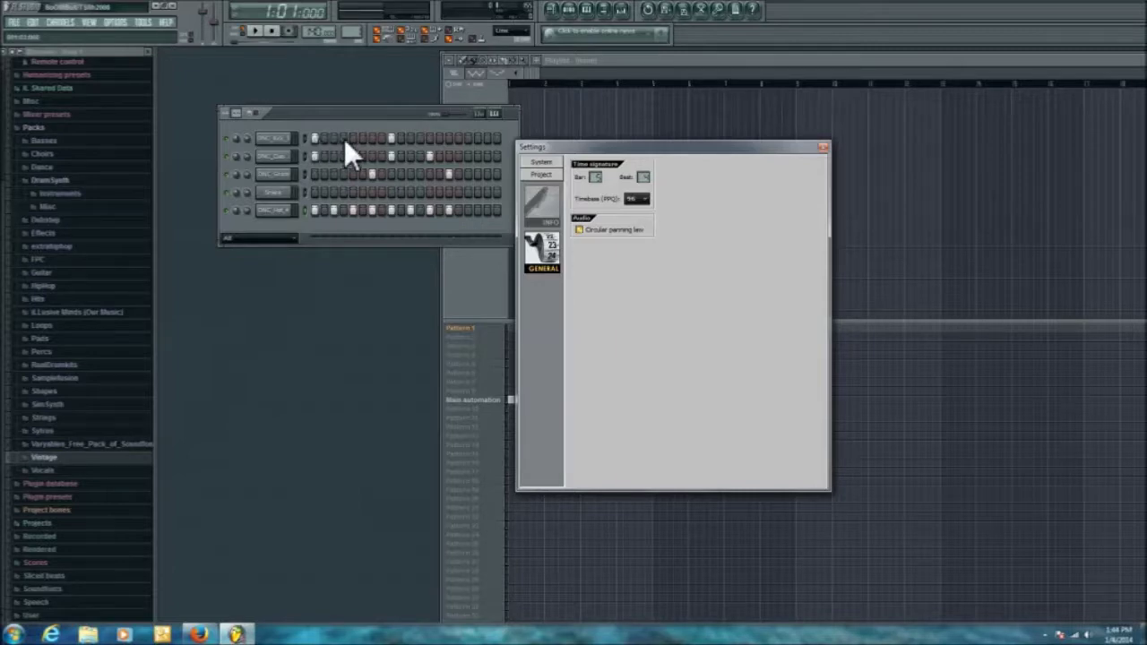
{"action": "scroll", "coordinate": [643, 177], "scroll_direction": "up", "scroll_amount": 4}
{"action": "left_click_drag", "start_coordinate": [594, 182], "coordinate": [596, 222]}
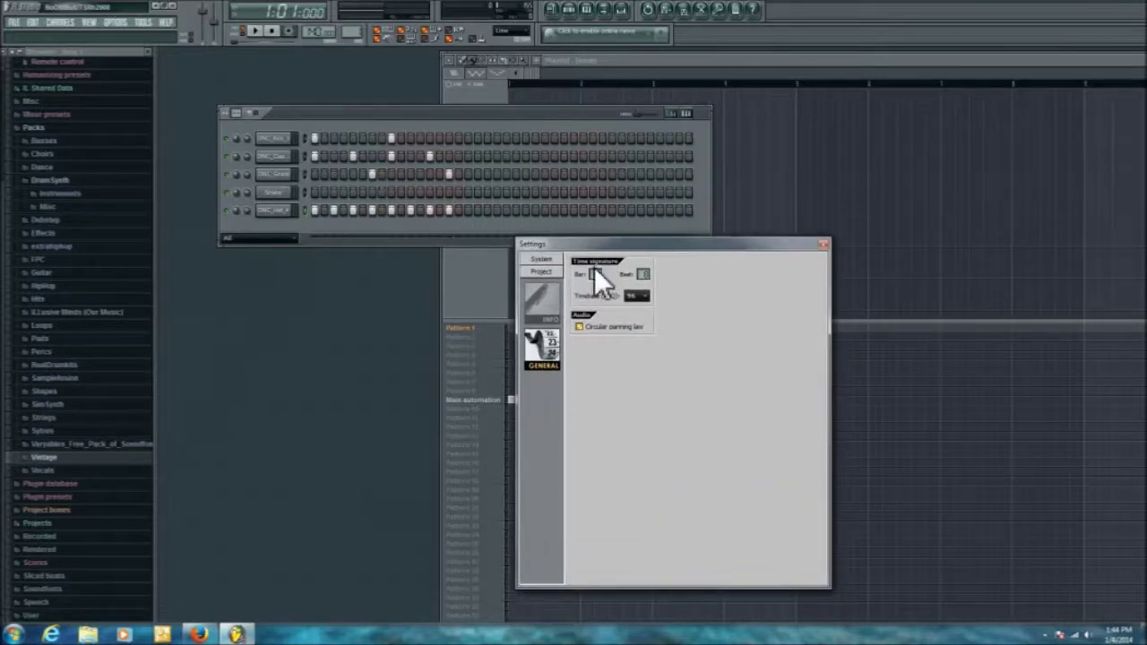
{"action": "scroll", "coordinate": [595, 274], "scroll_direction": "down", "scroll_amount": 2}
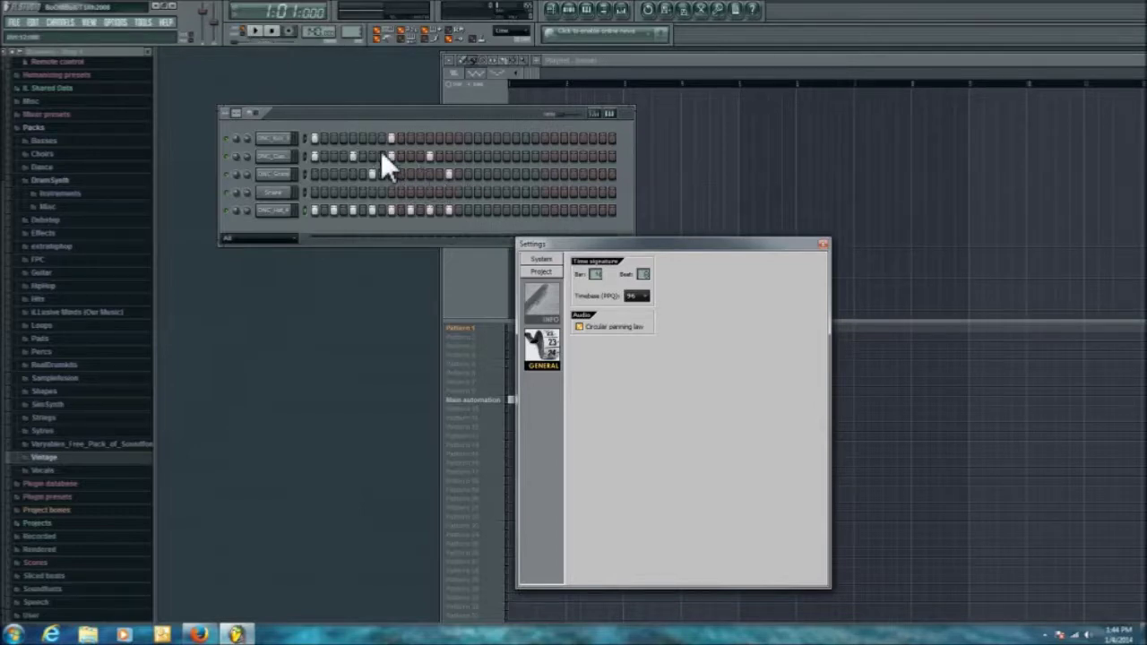
{"action": "left_click", "coordinate": [824, 245]}
Step: Move the step sequencer window slightly lower, play the 32-step drum pattern to audition it, and stop playback
{"action": "left_click_drag", "start_coordinate": [419, 114], "coordinate": [388, 167]}
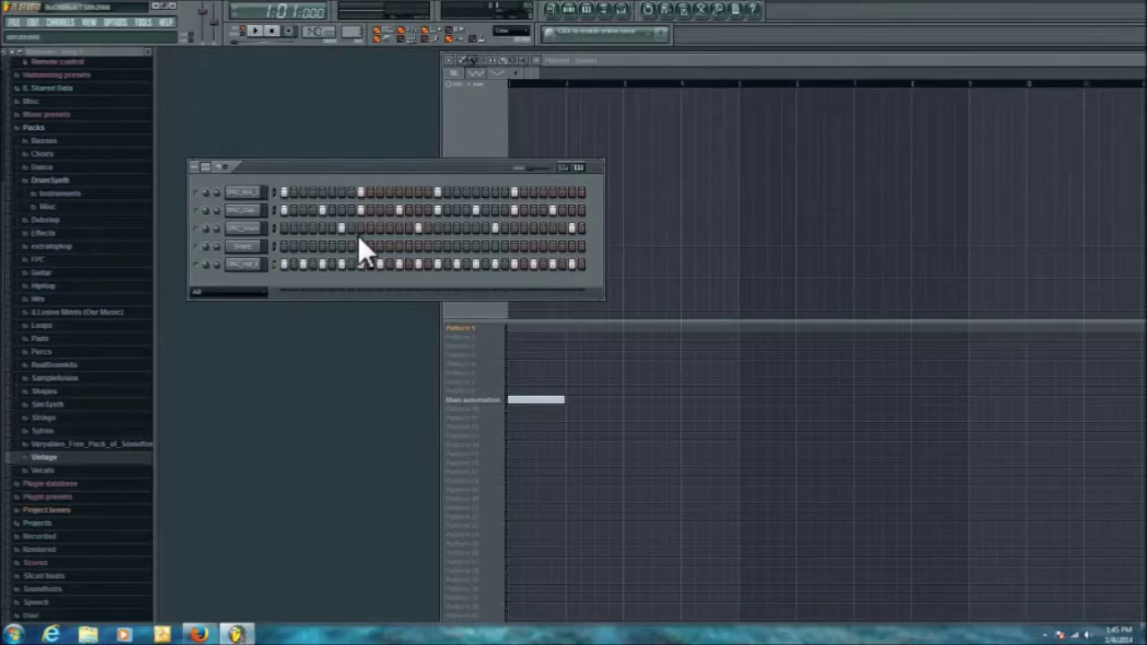
{"action": "left_click", "coordinate": [255, 32]}
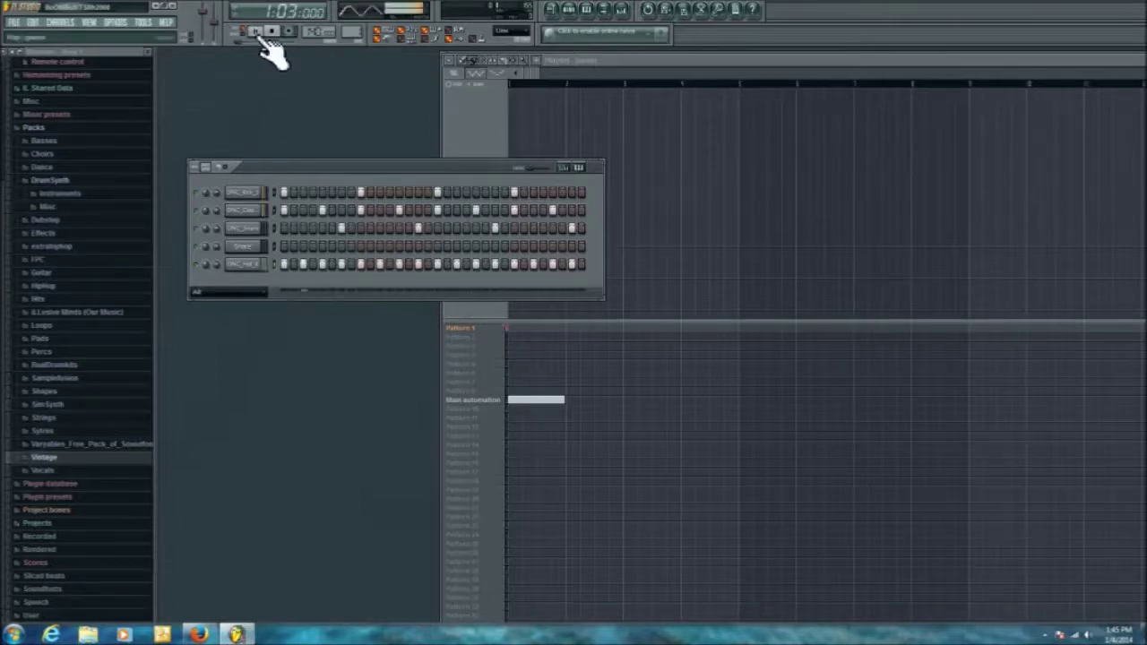
{"action": "left_click", "coordinate": [275, 32]}
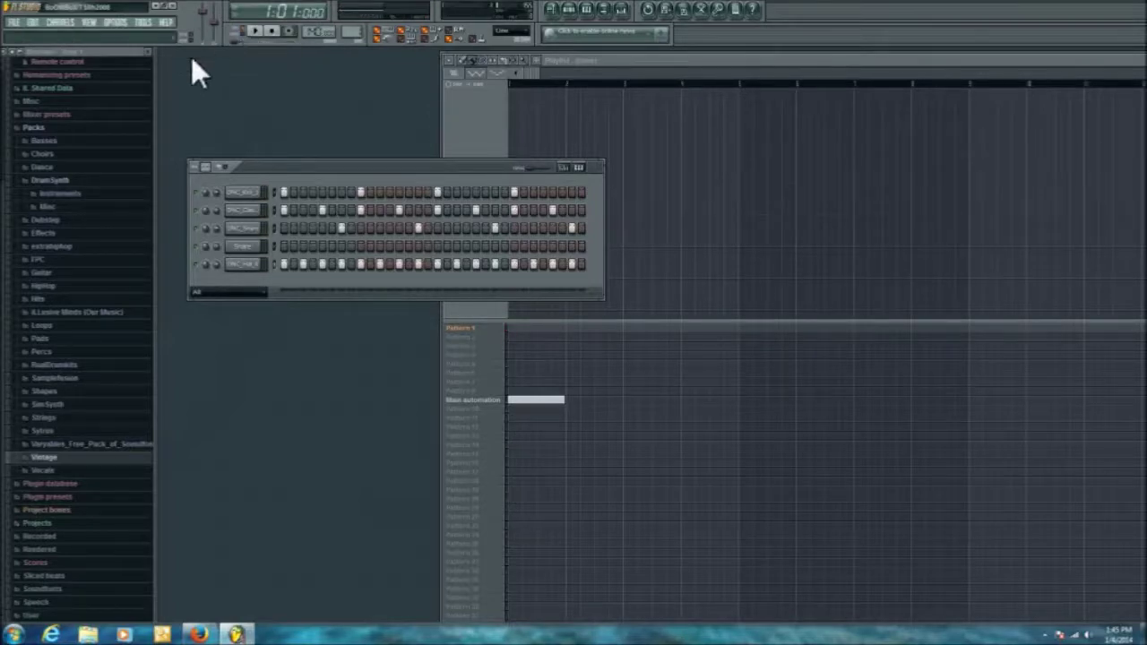
Step: Bring up the Save As options for the project, choose MP3 as the file type, and leave without saving
{"action": "left_click", "coordinate": [15, 21]}
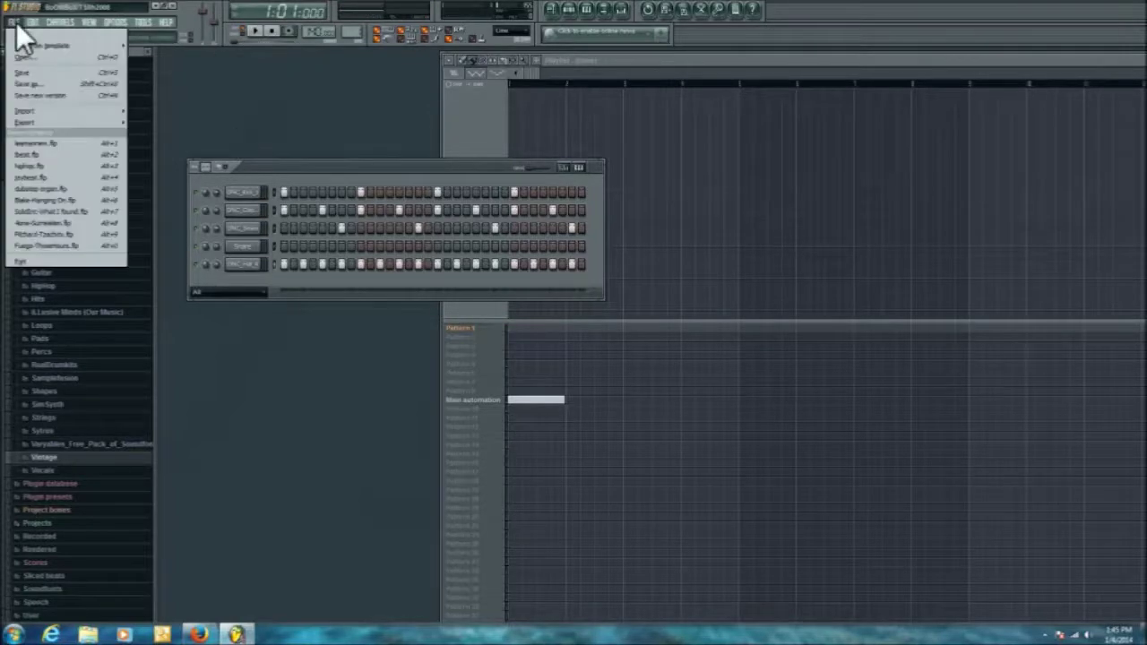
{"action": "left_click", "coordinate": [27, 86]}
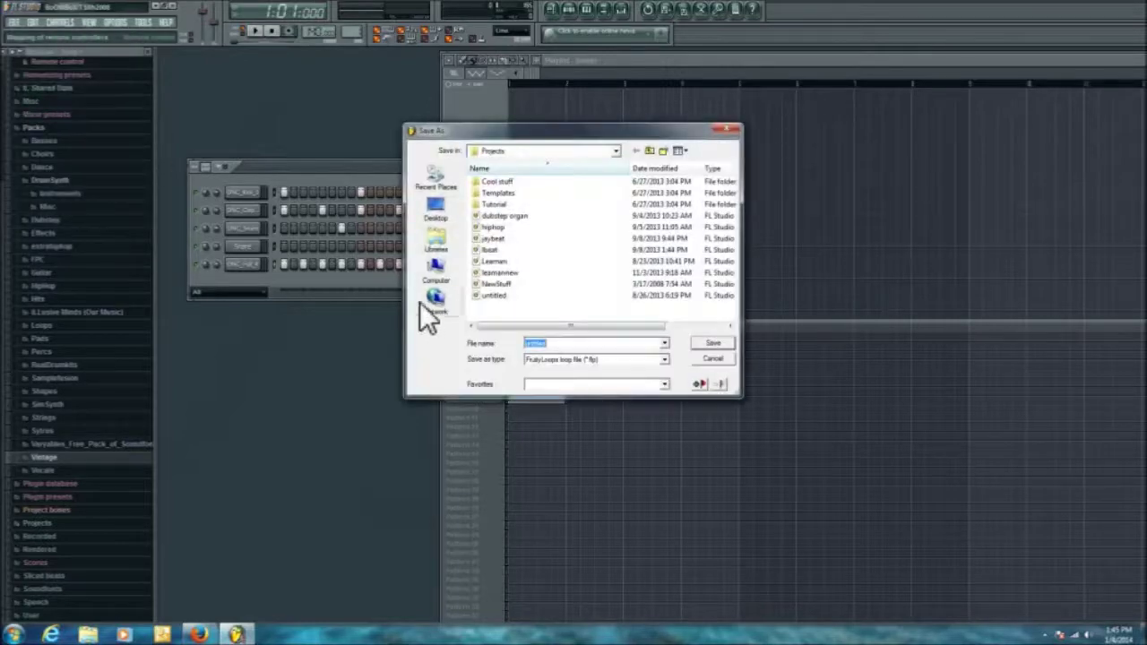
{"action": "left_click", "coordinate": [564, 360]}
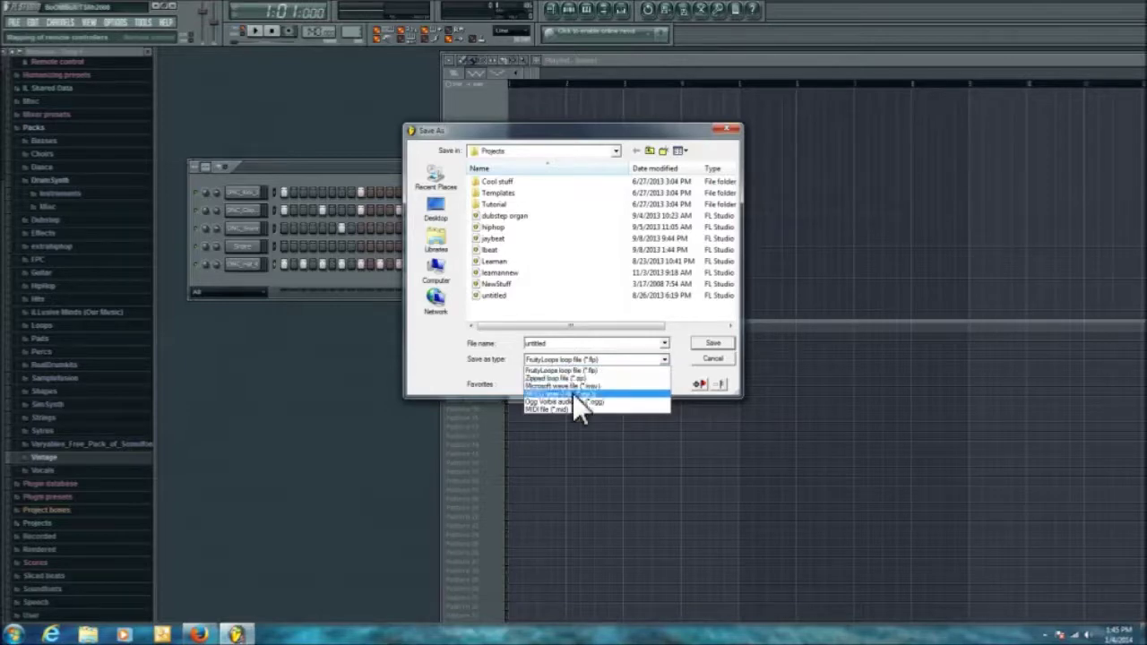
{"action": "left_click", "coordinate": [574, 395]}
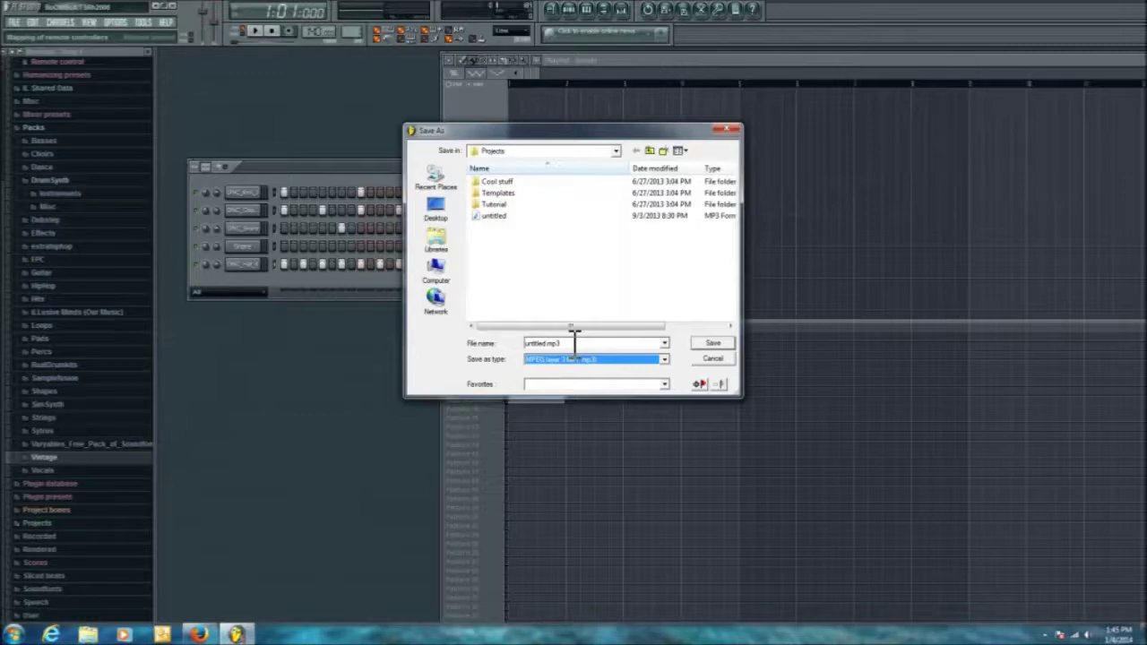
{"action": "left_click", "coordinate": [718, 359]}
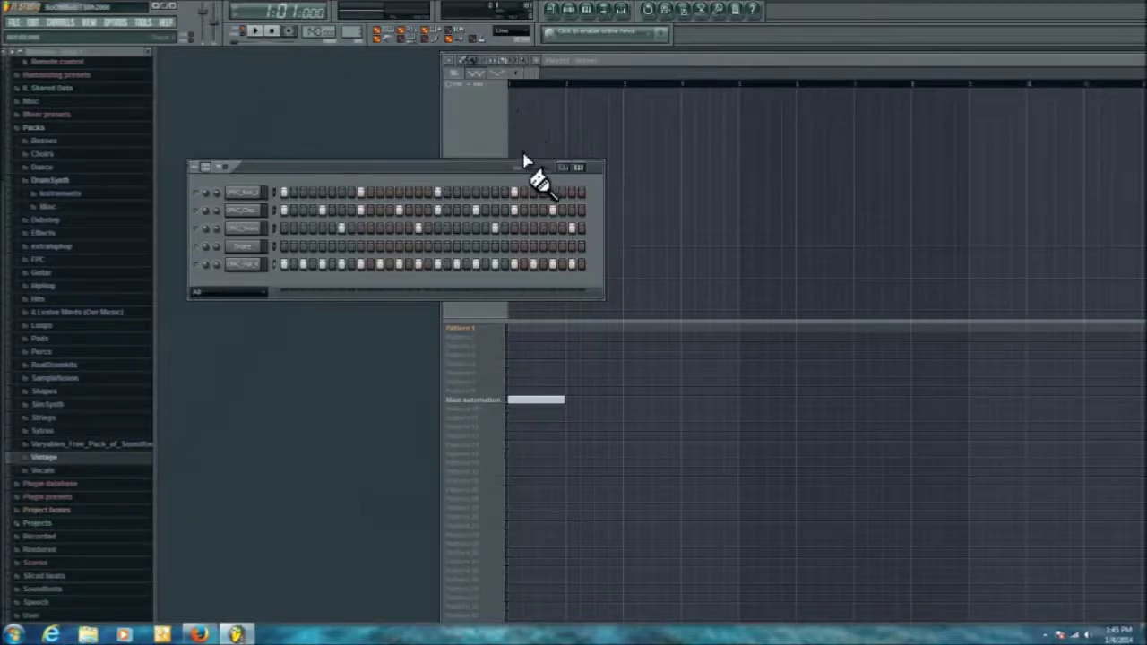
Step: Move the step sequencer window up so that it overlaps the upper part of the Playlist
{"action": "left_click_drag", "start_coordinate": [480, 168], "coordinate": [541, 101]}
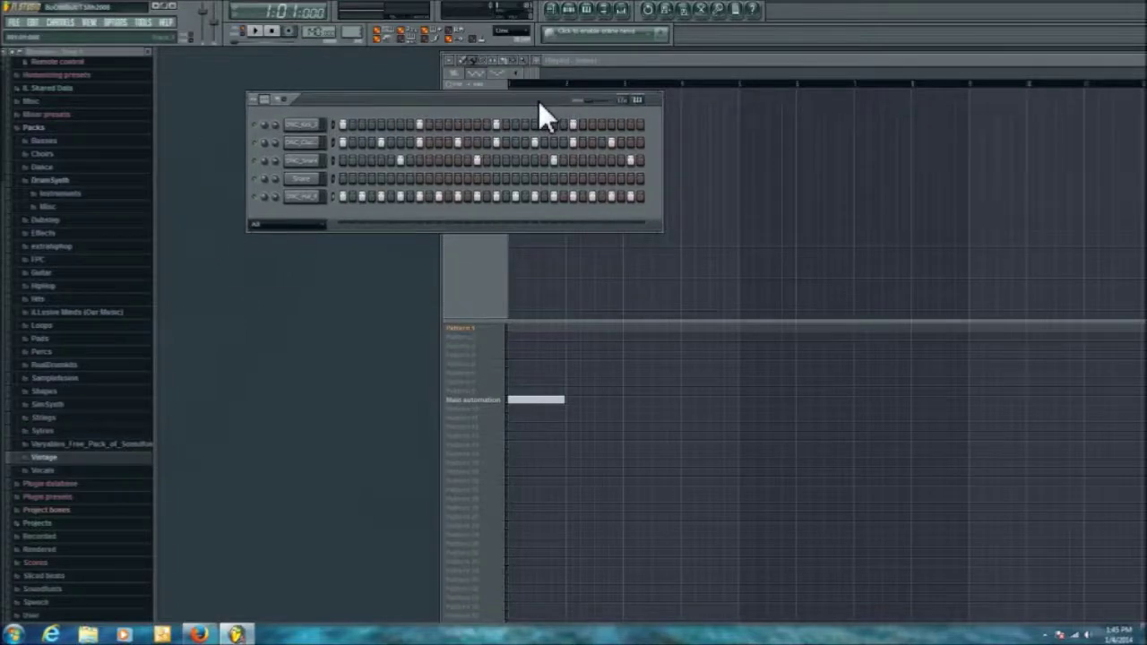